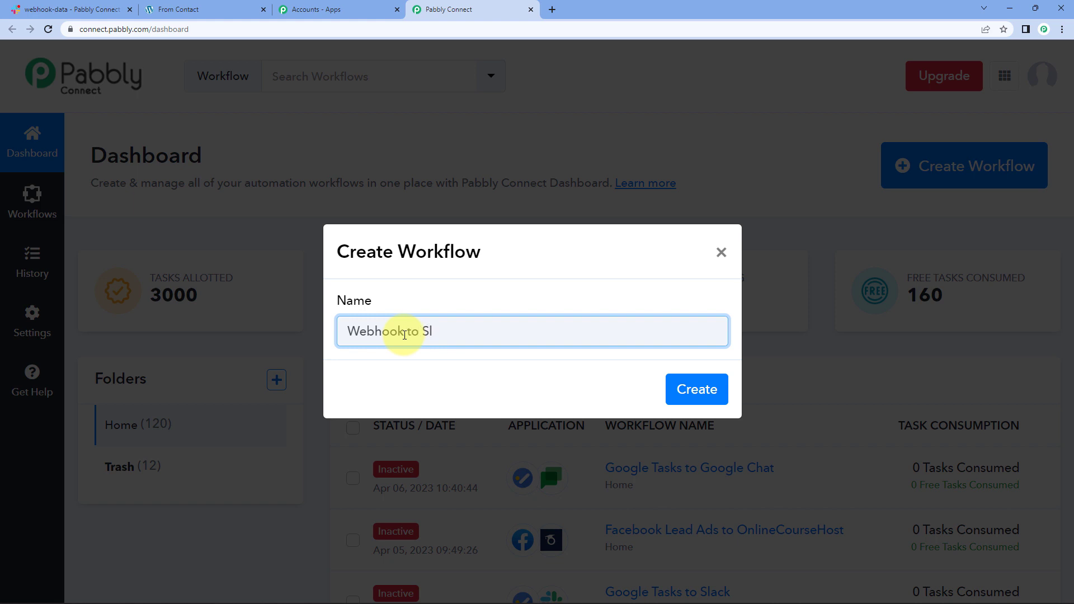
Step: Create the Webhook to Slack workflow and check the webhook-data channel name in Slack
key("Return")
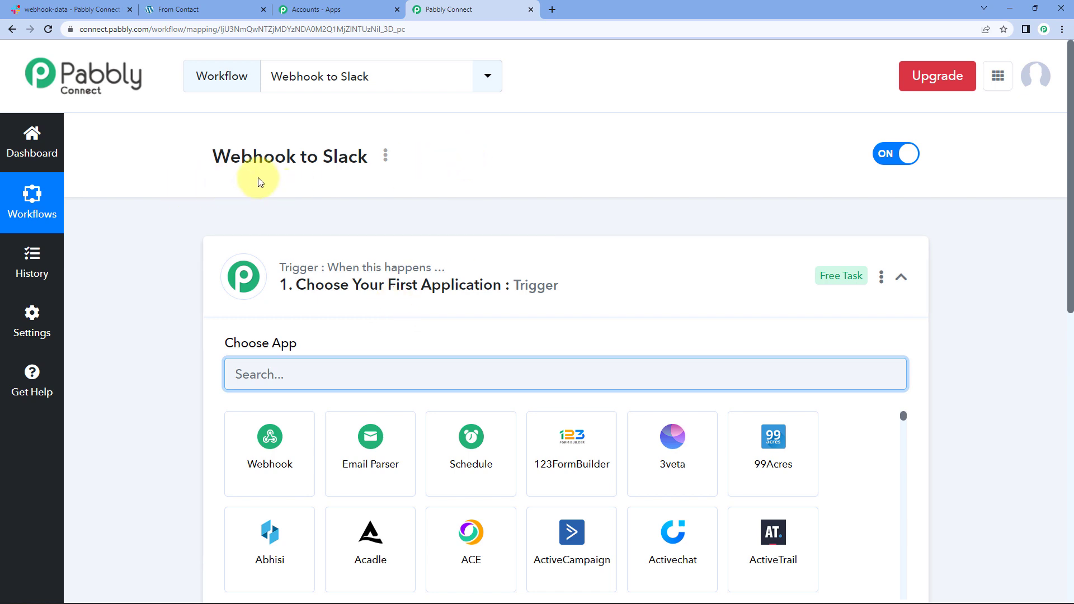
left_click(445, 297)
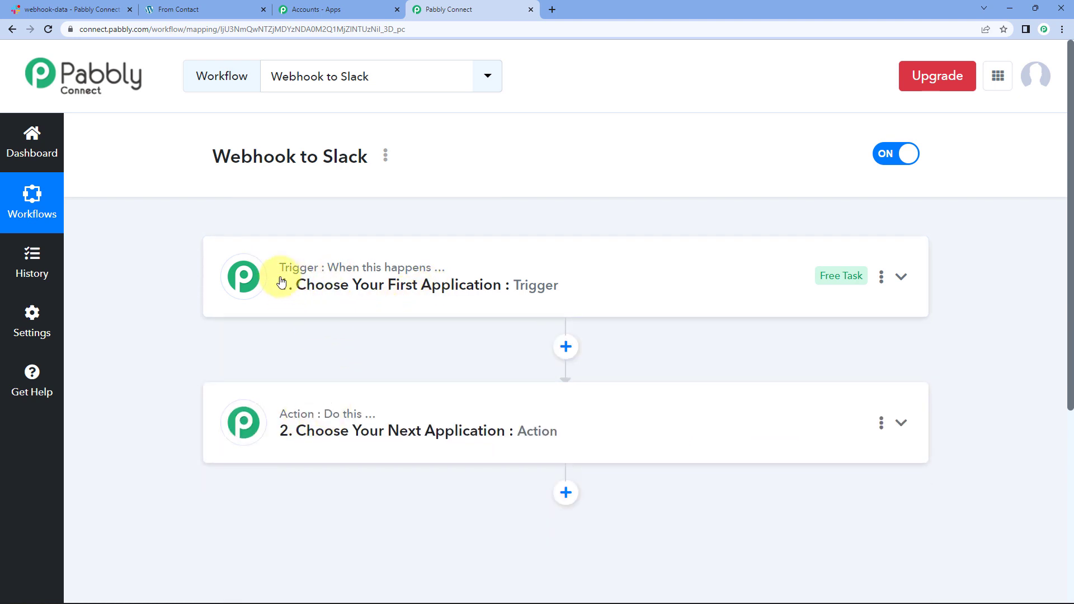
mouse_move(430, 278)
left_click(78, 9)
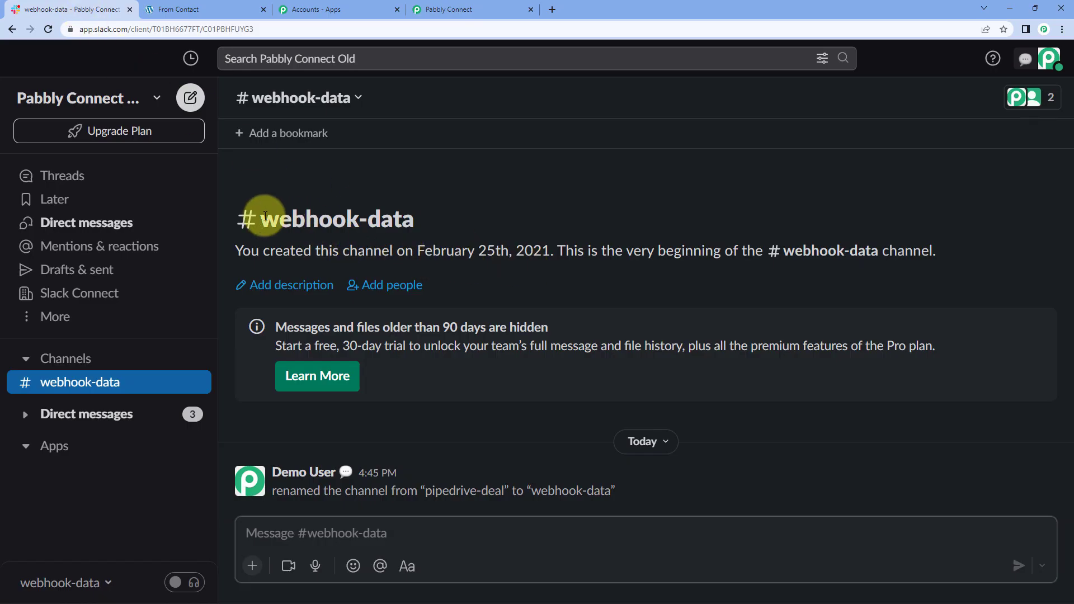
left_click_drag(256, 215, 439, 204)
left_click(479, 190)
Step: Back in Pabbly Connect, expand the trigger step and focus its app search
left_click(469, 7)
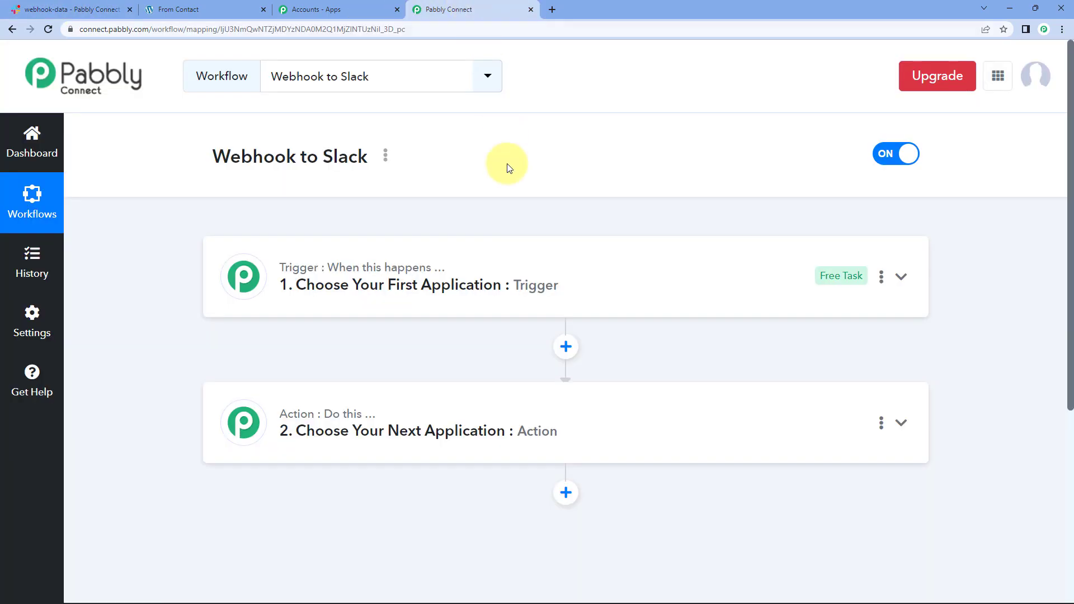
left_click(308, 283)
left_click(289, 363)
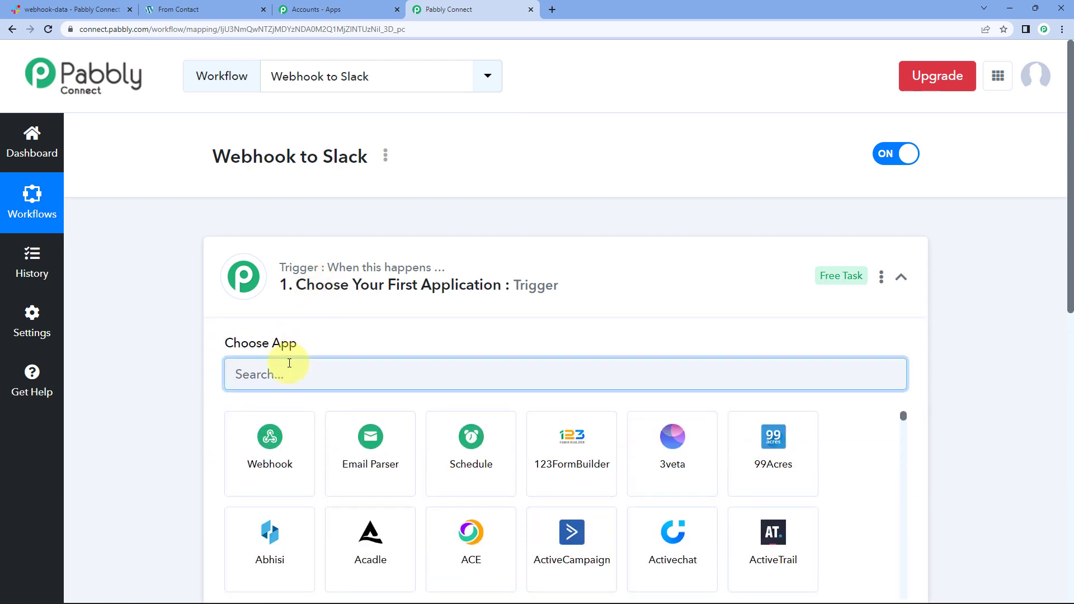
Step: Search 'Webh' and choose Webhook by Pabbly as the trigger app
type("Webhoo")
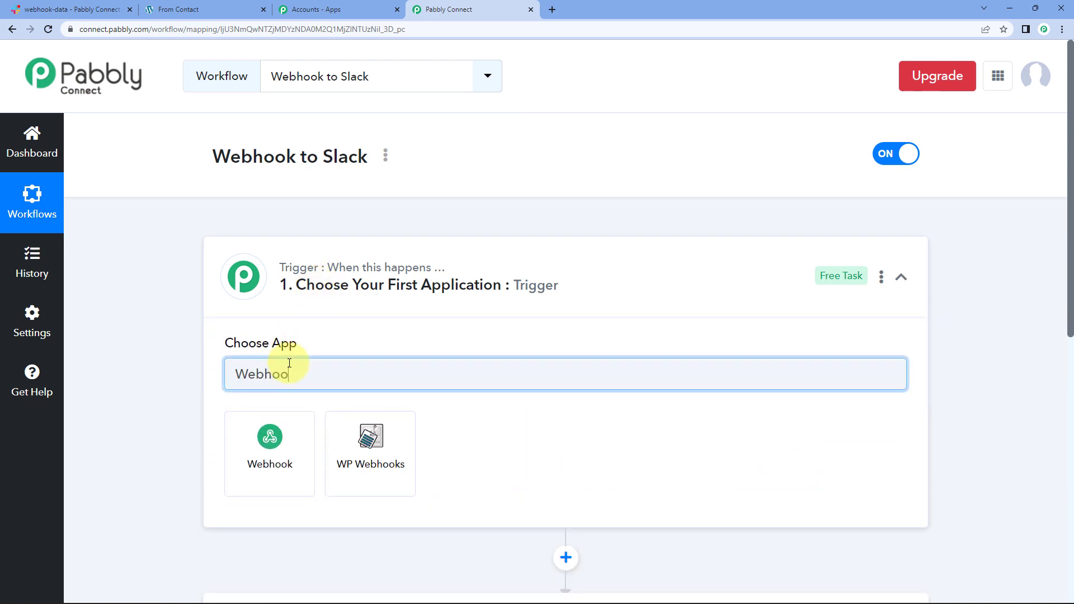
left_click(287, 428)
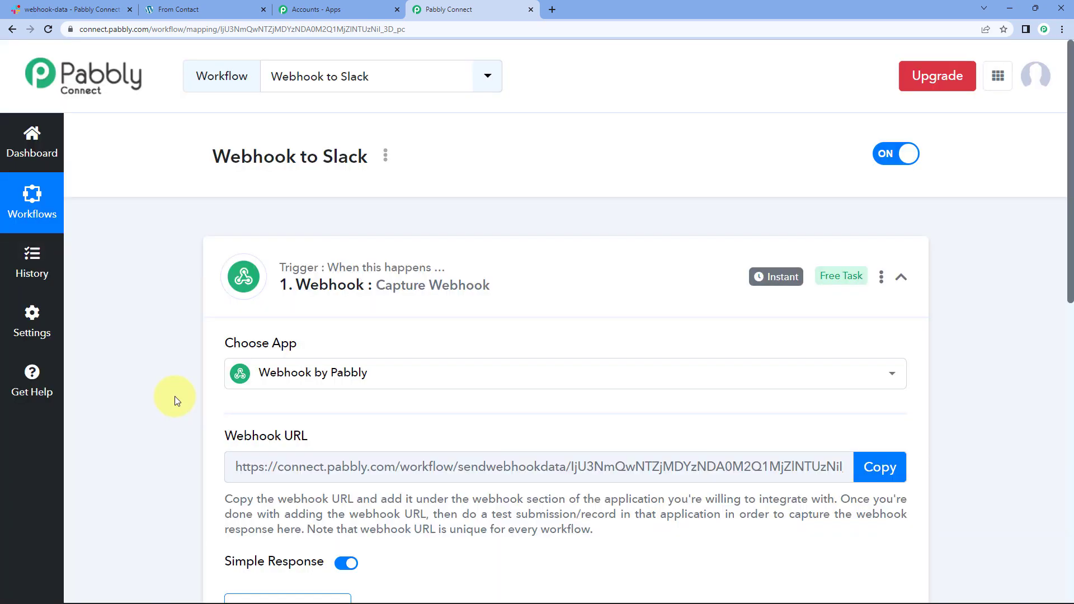
scroll(175, 396, "down", 2)
scroll(175, 396, "down", 1)
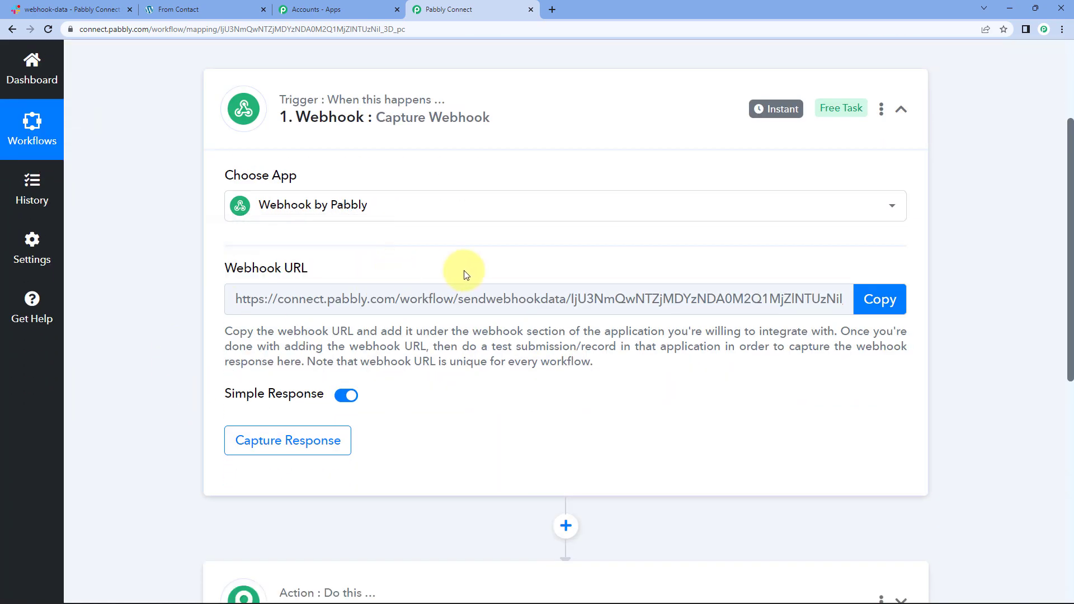
Step: Copy the webhook URL and start capturing the webhook response
left_click(895, 299)
left_click(331, 435)
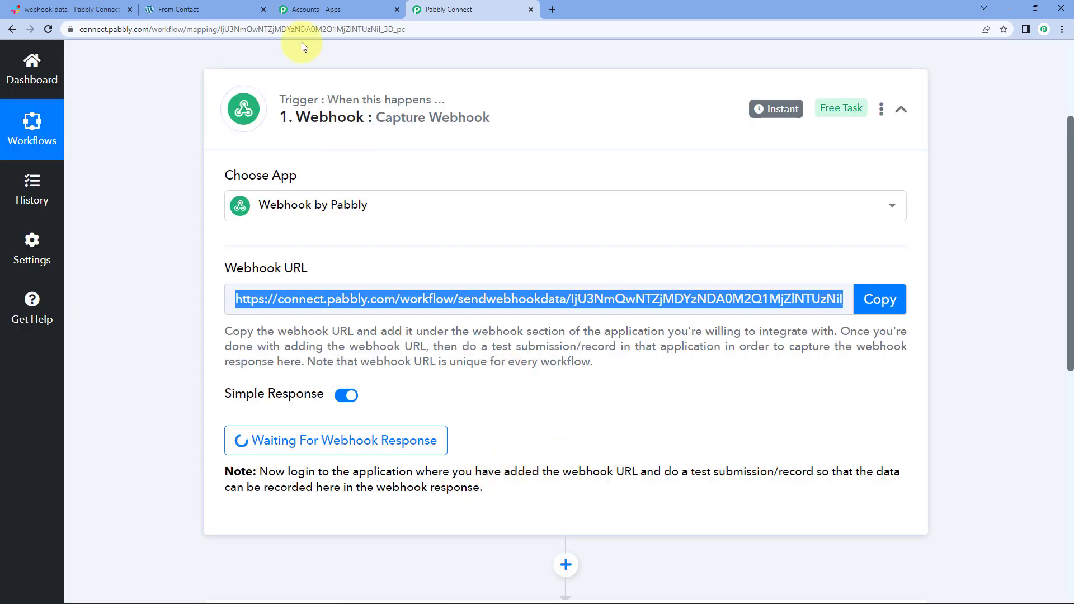
left_click(196, 4)
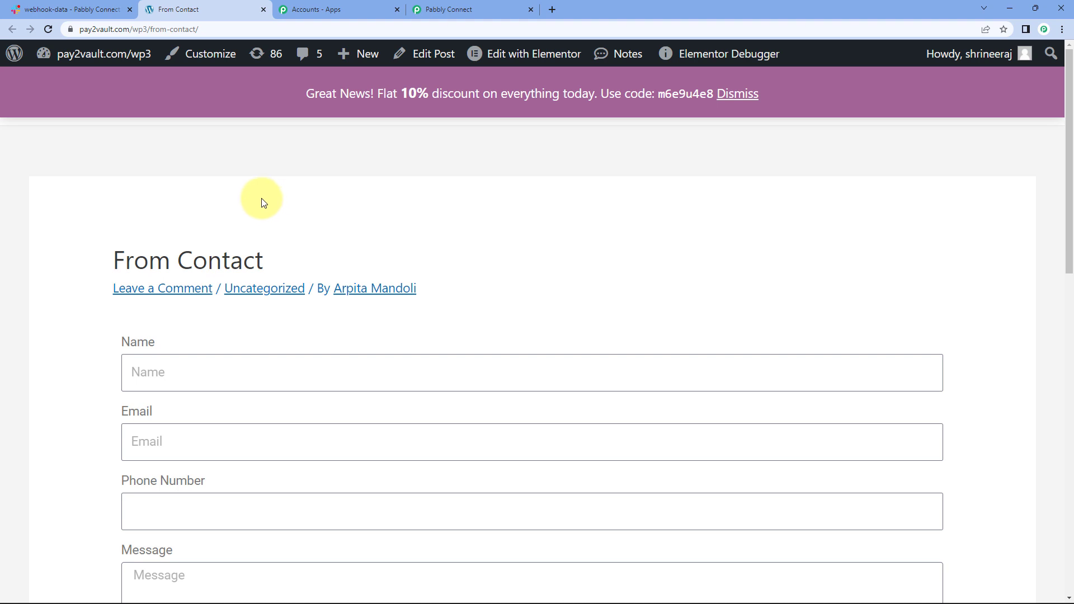
Step: Open the From Contact page in Elementor and select its contact form's settings
left_click(532, 62)
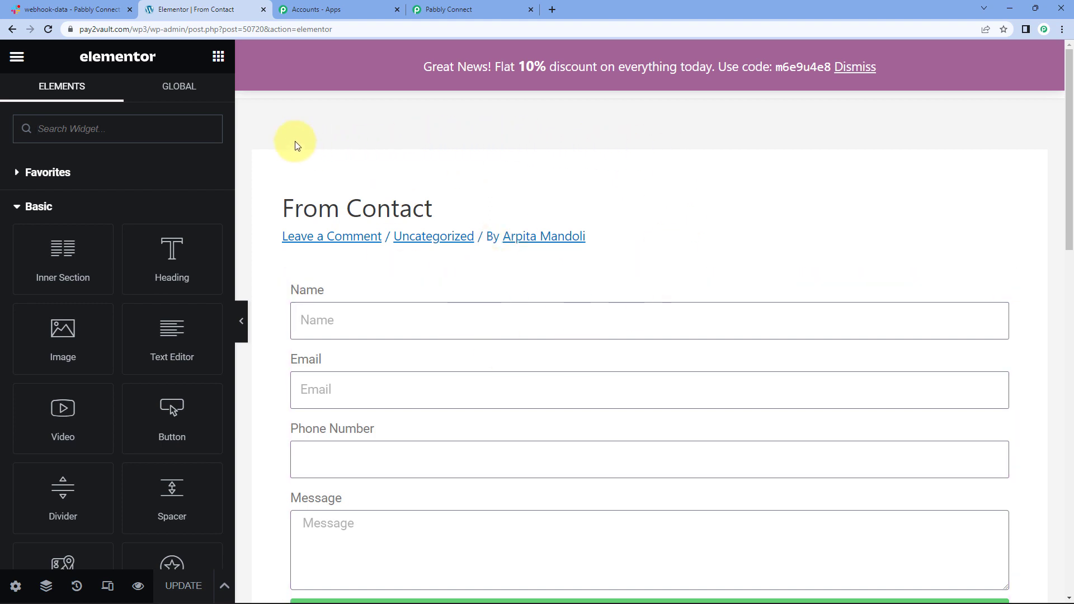
left_click(443, 326)
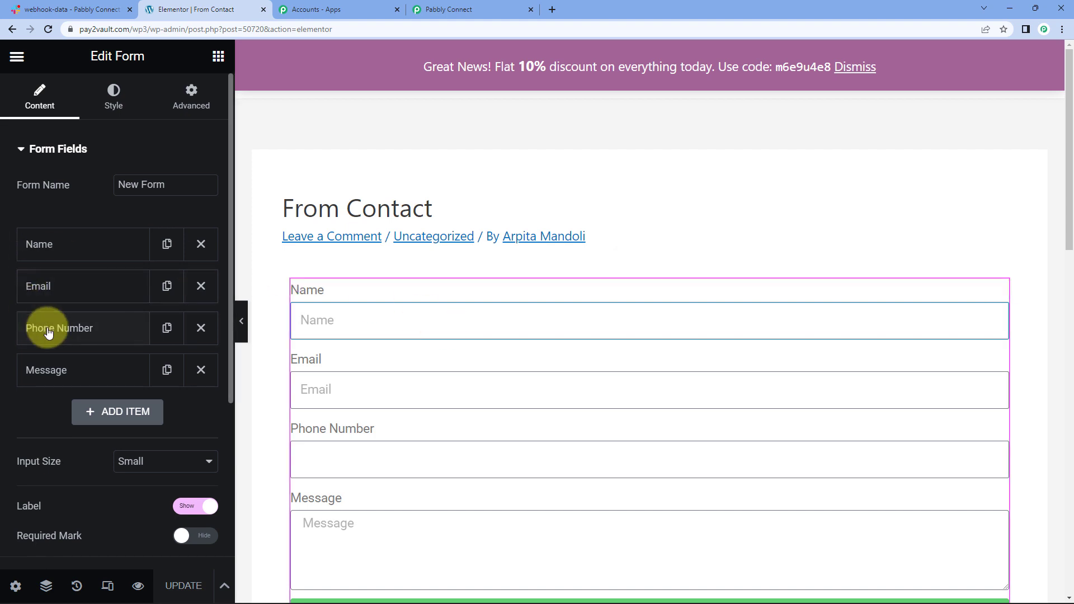
Step: Remove and re-add Webhook as the form's Actions After Submit entry
scroll(49, 332, "down", 5)
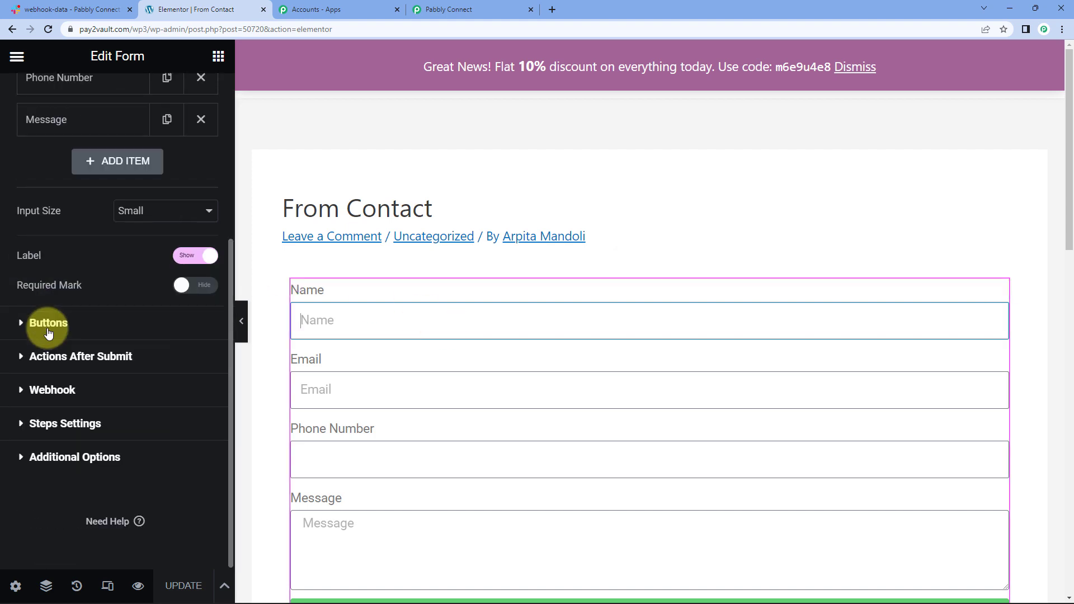
left_click(64, 358)
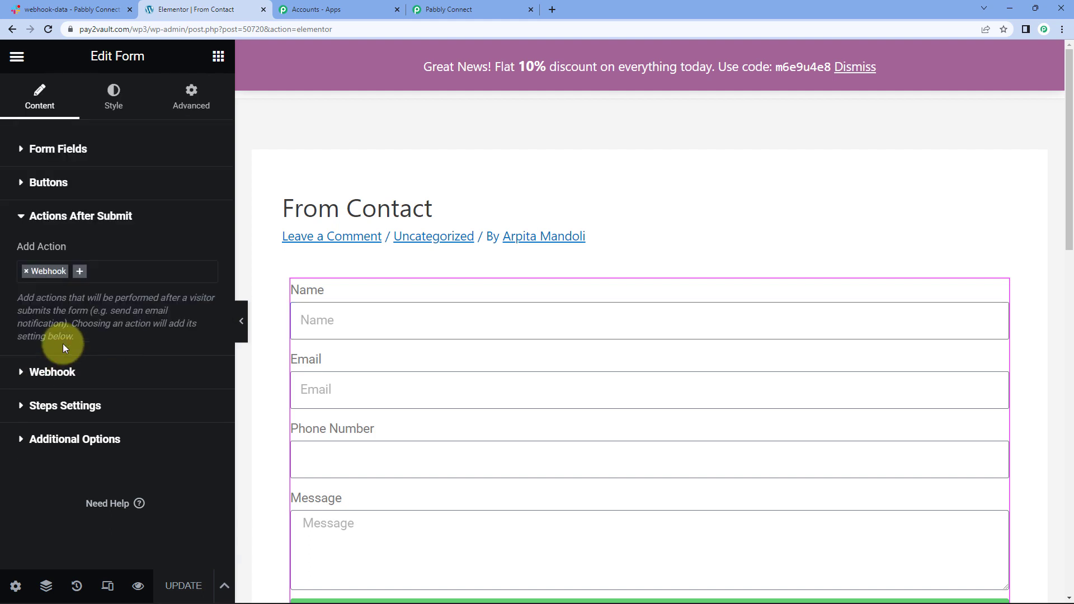
left_click(25, 272)
left_click(25, 271)
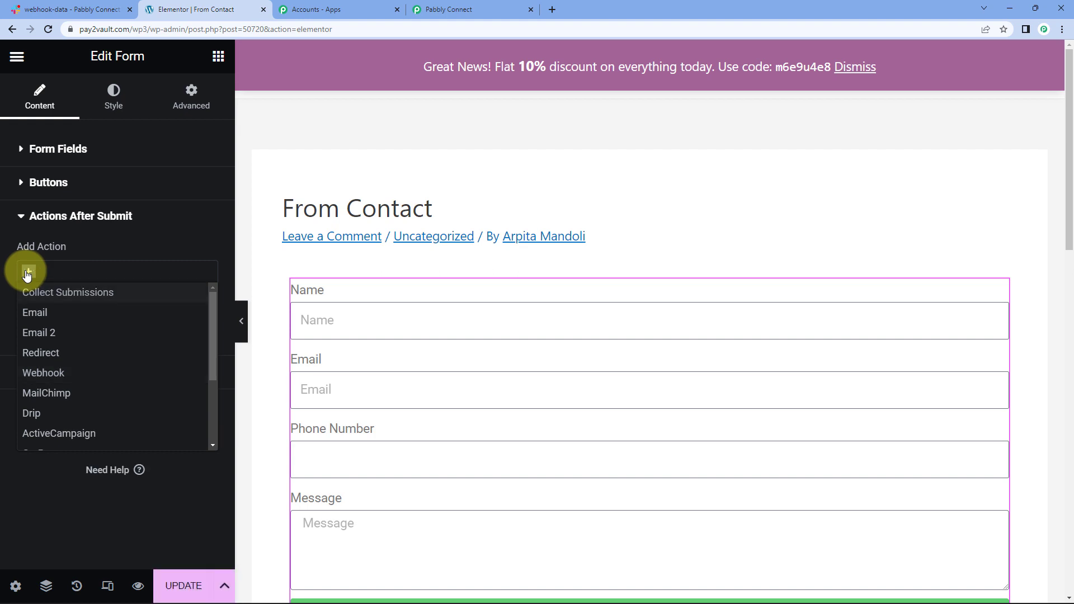
left_click(8, 252)
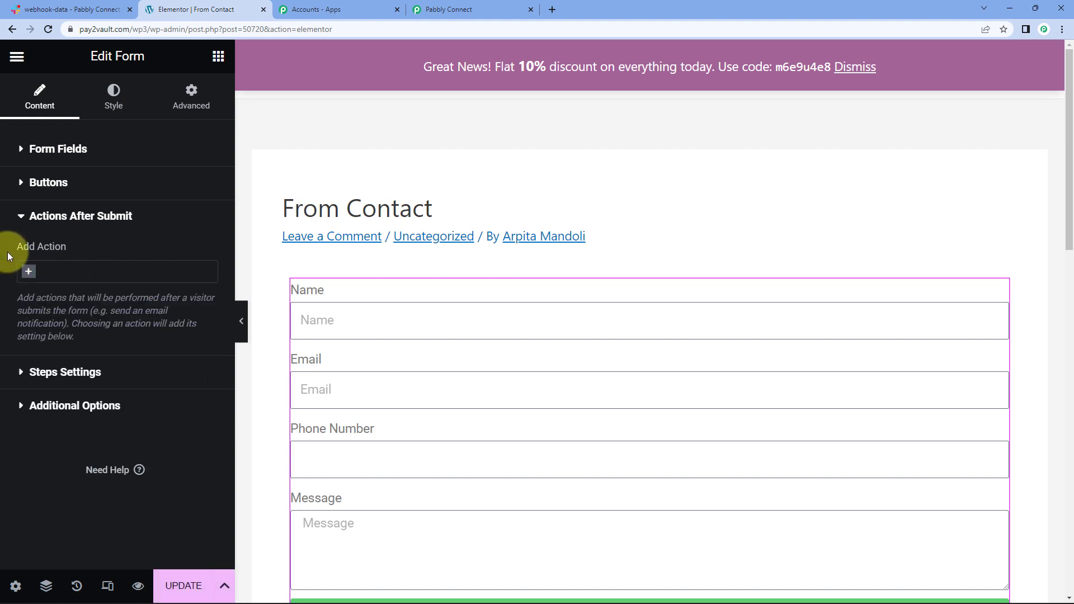
left_click(30, 272)
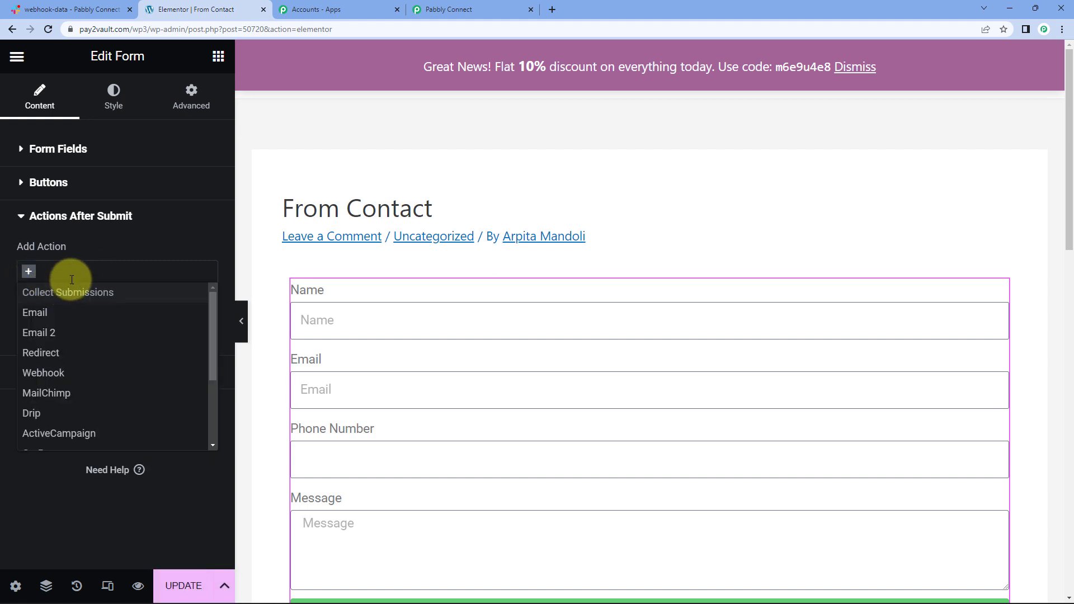
type("web")
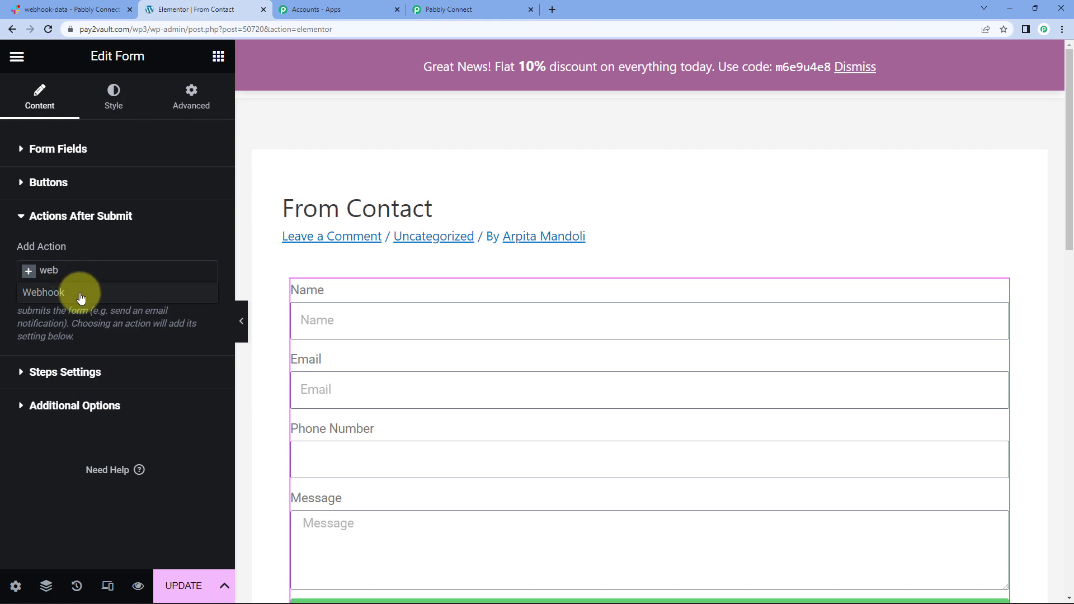
left_click(67, 292)
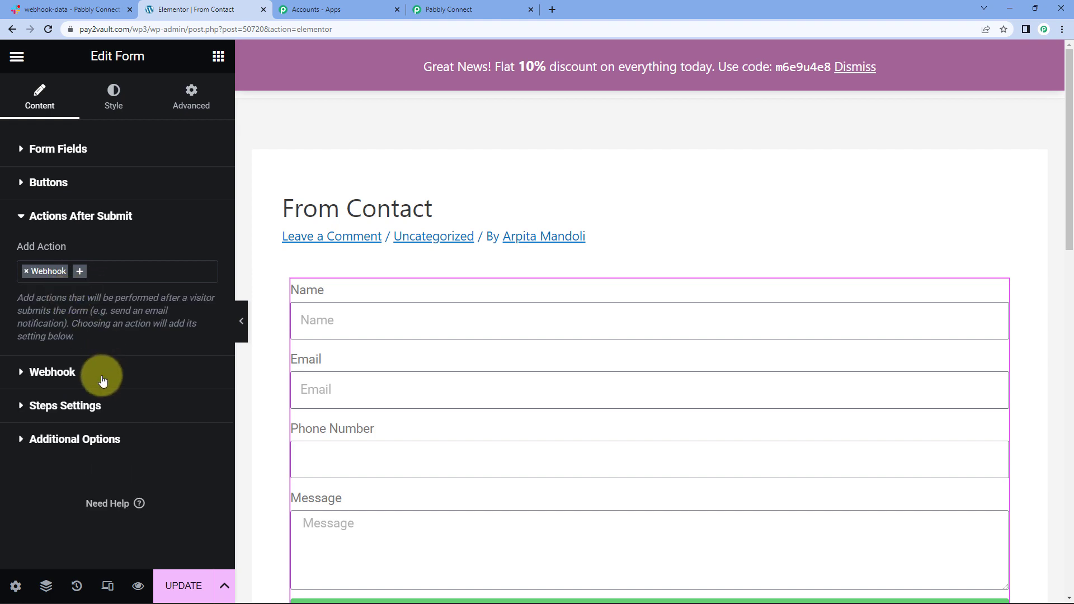
Step: Replace the Webhook URL with the copied Pabbly Connect URL and update the page
left_click(53, 373)
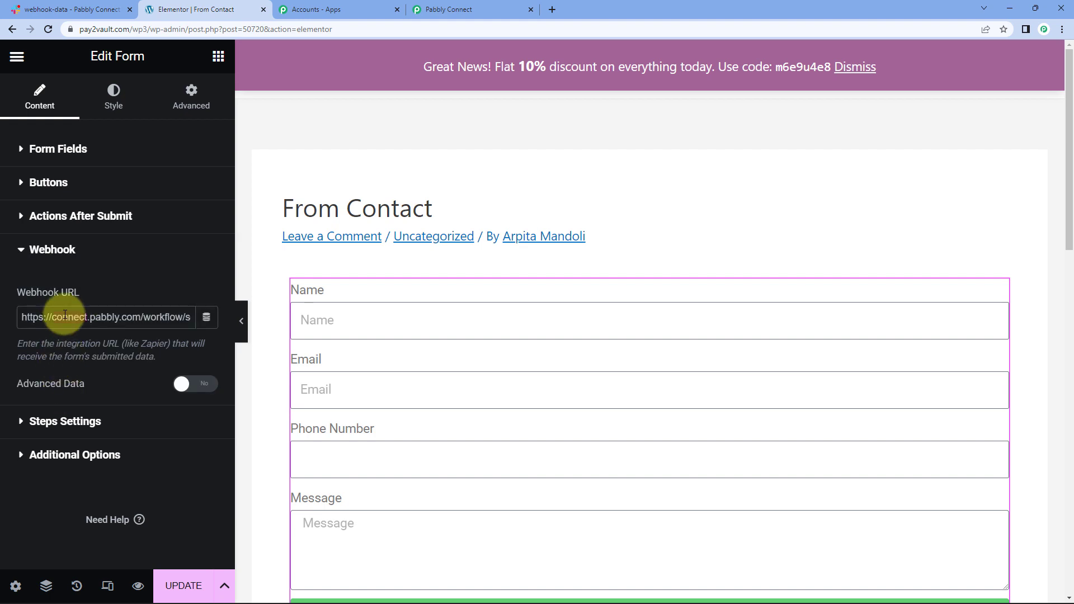
key("BackSpace")
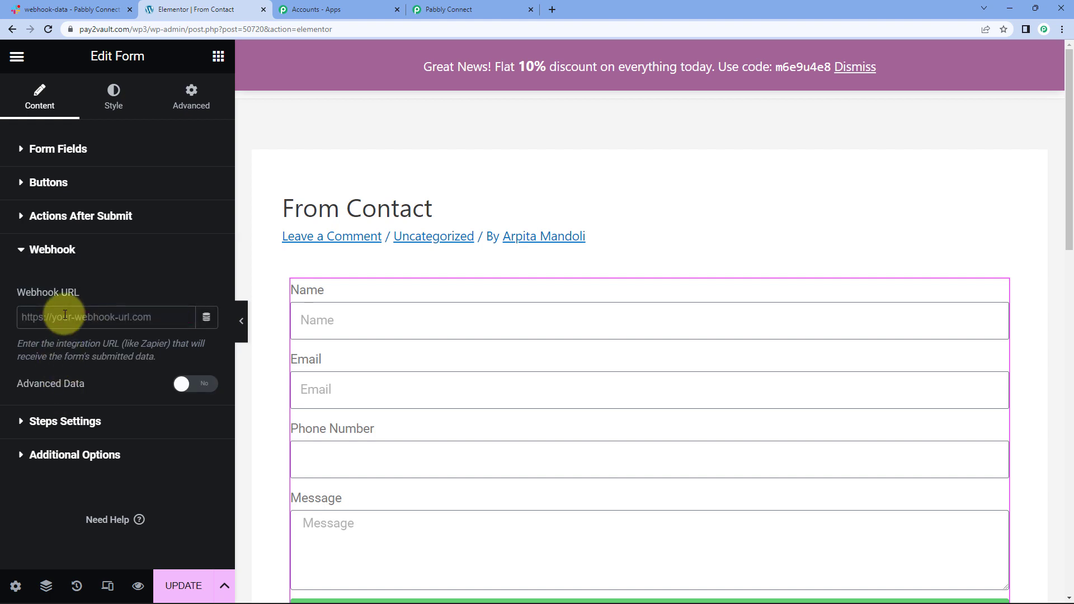
left_click(437, 10)
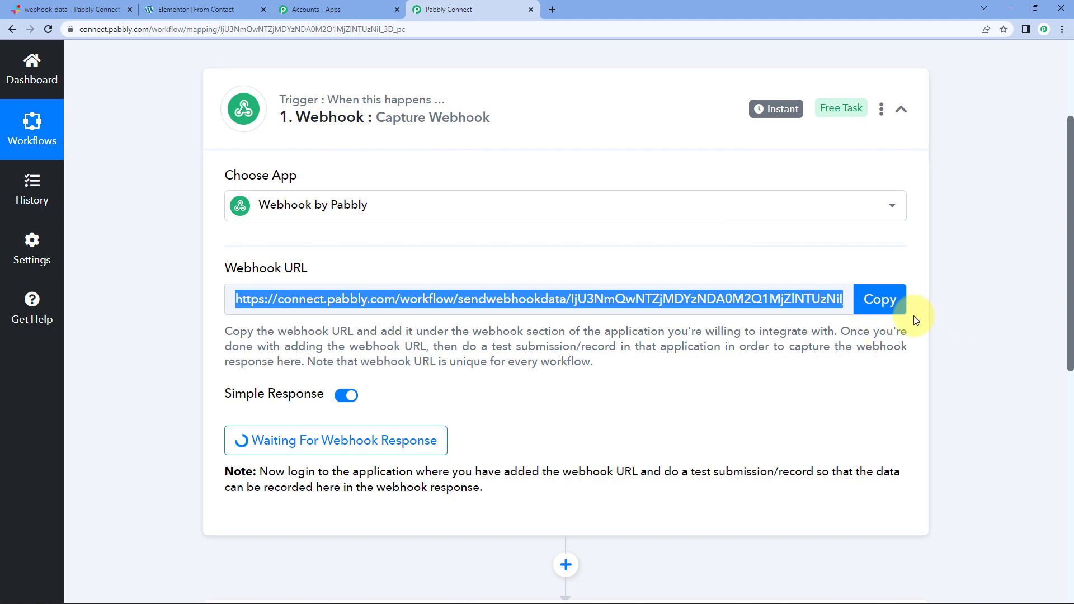
left_click(880, 299)
left_click(202, 9)
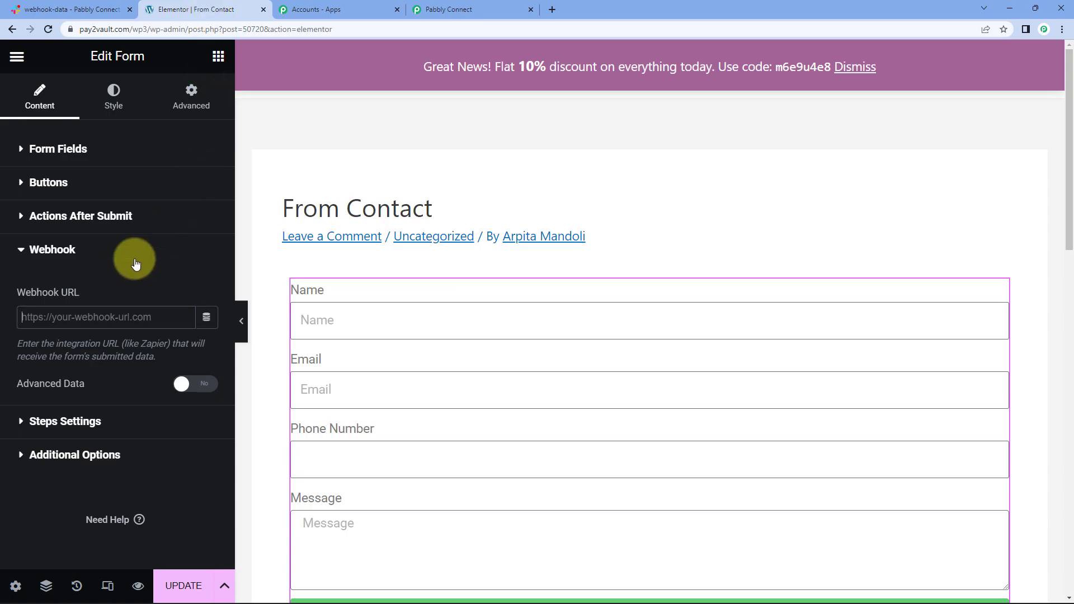
left_click(55, 316)
key("ctrl+v")
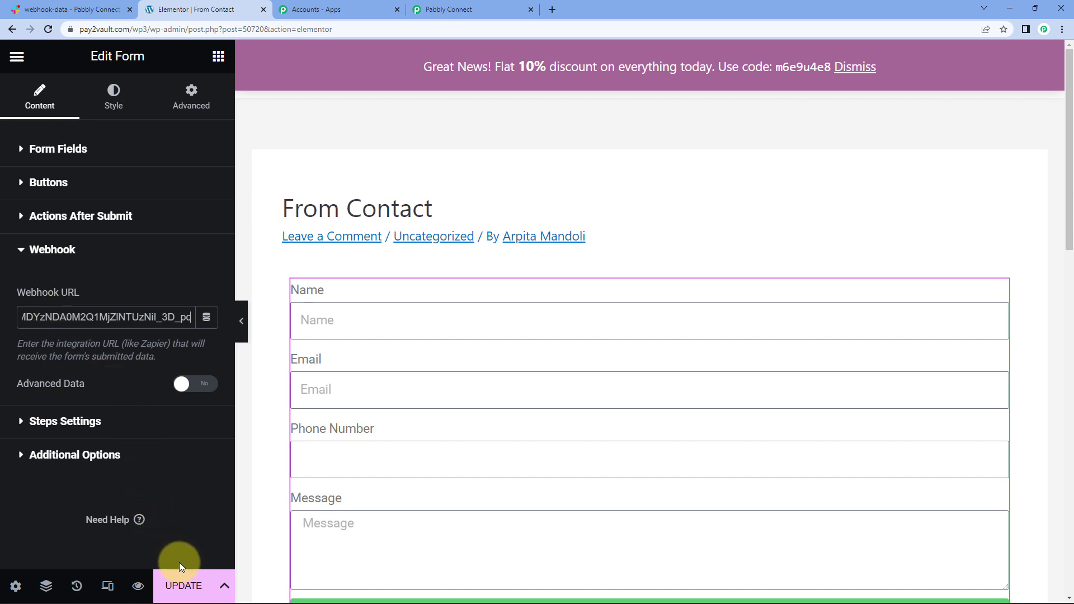
left_click(179, 582)
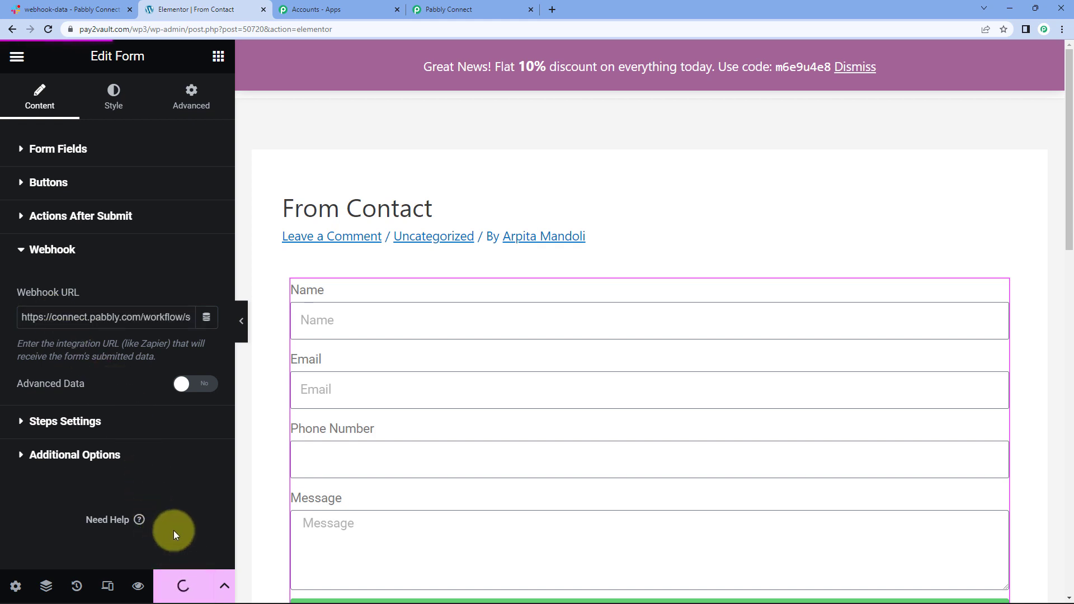
Step: Confirm the Pabbly trigger is still waiting, then preview the From Contact page
scroll(379, 269, "down", 2)
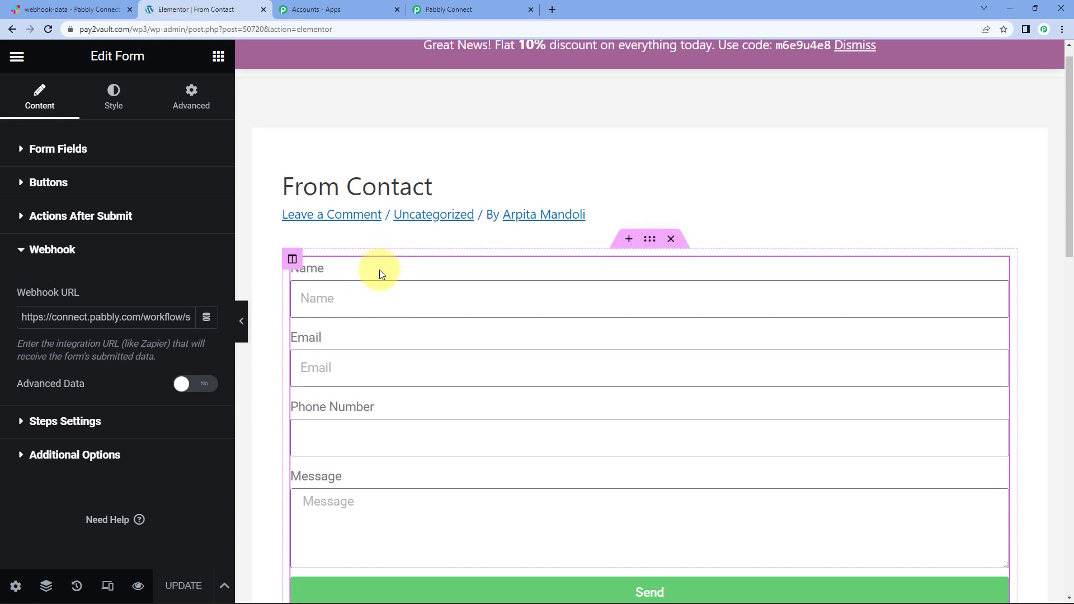
left_click(484, 9)
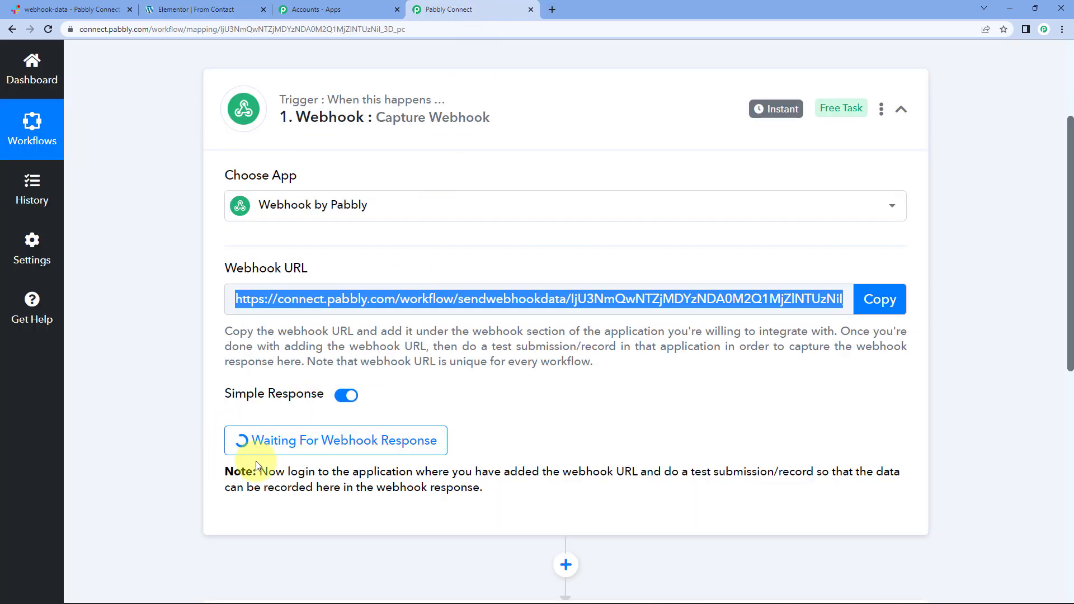
left_click(179, 410)
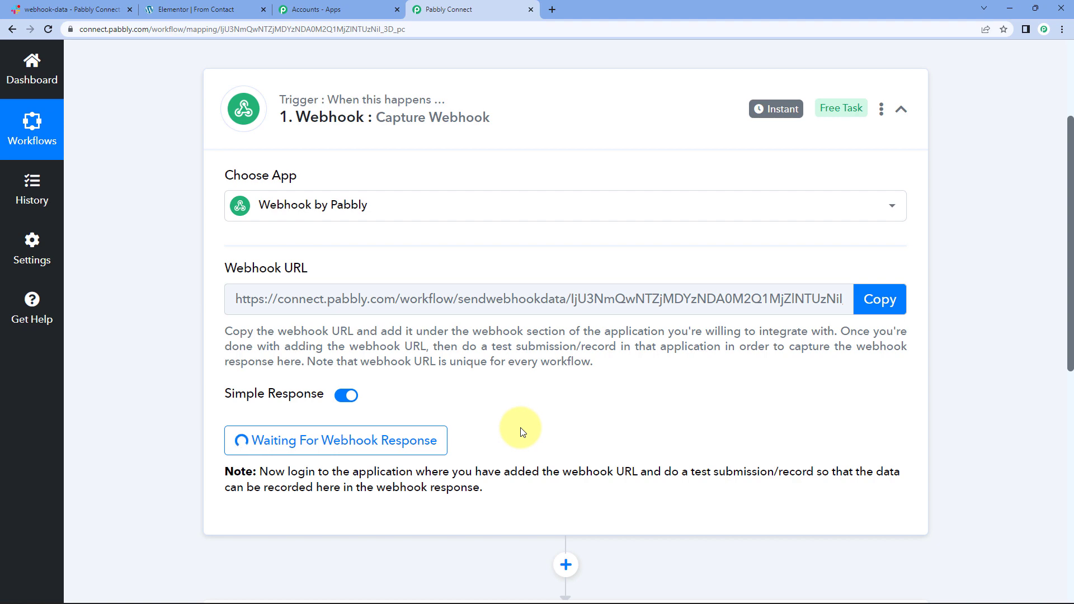
left_click(204, 10)
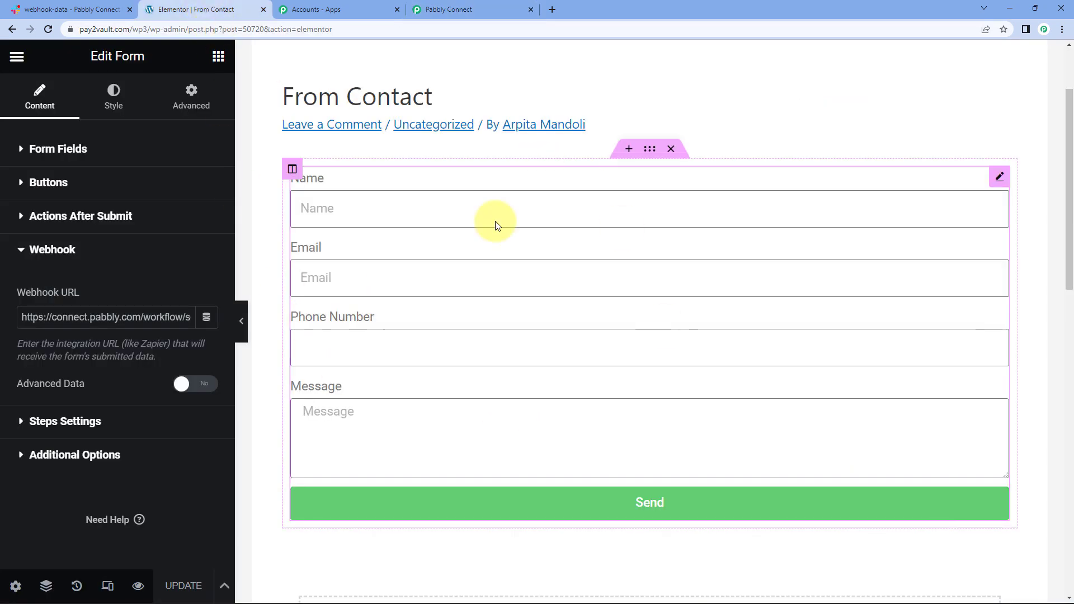
left_click(453, 10)
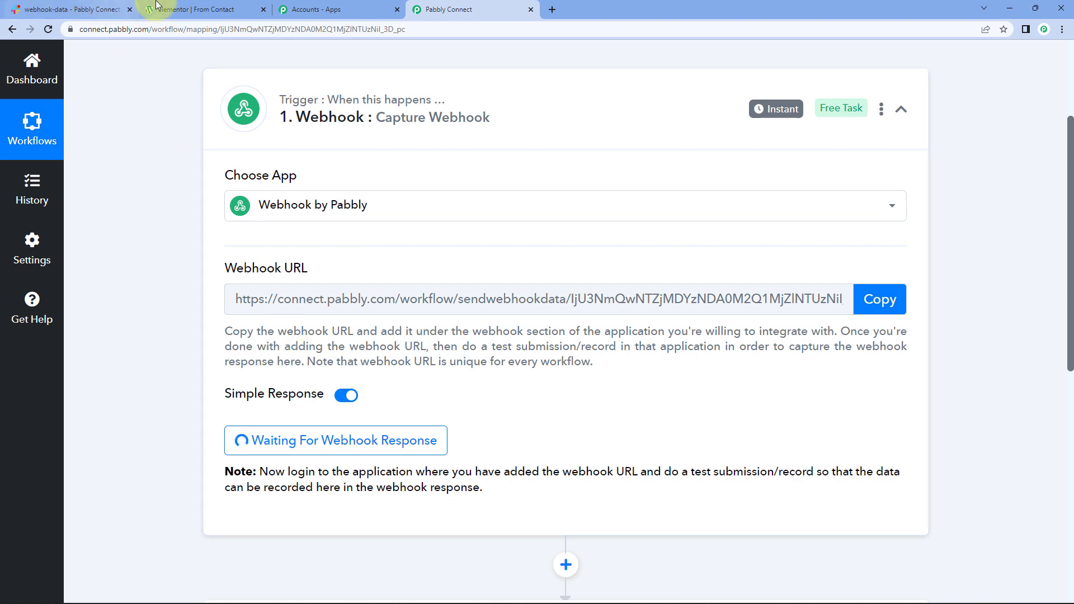
left_click(193, 13)
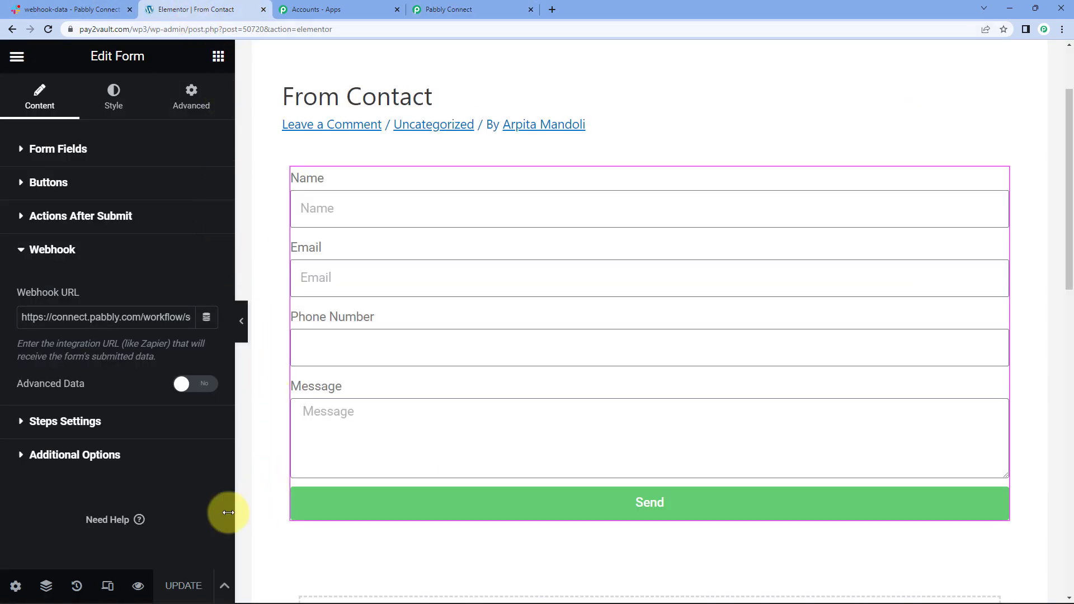
left_click(138, 587)
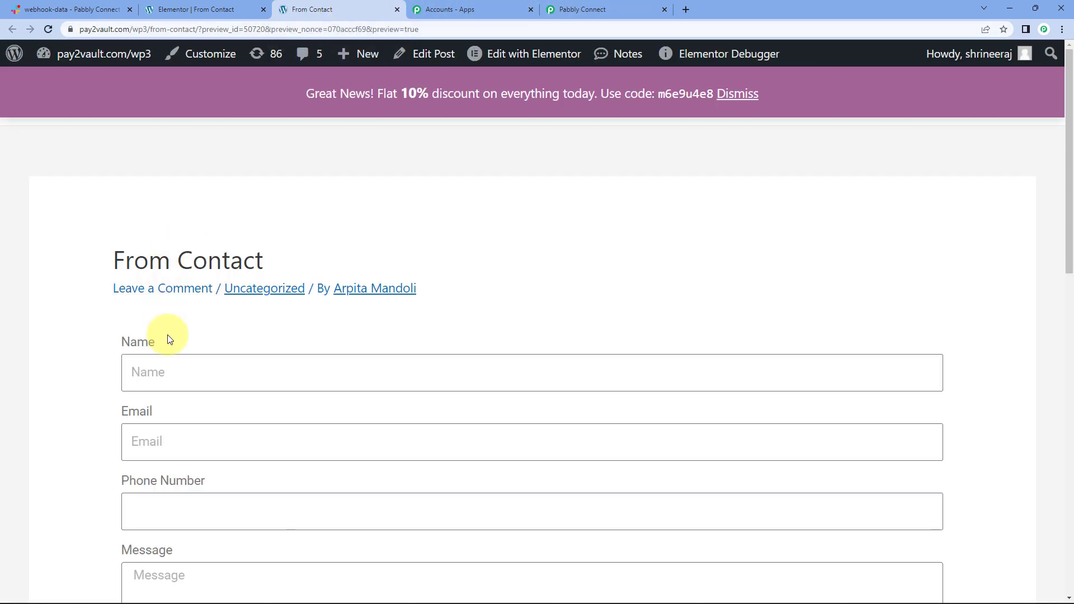
Step: Enter test name 'Dummt', email 'dummy' and a phone number in the preview form
left_click(180, 373)
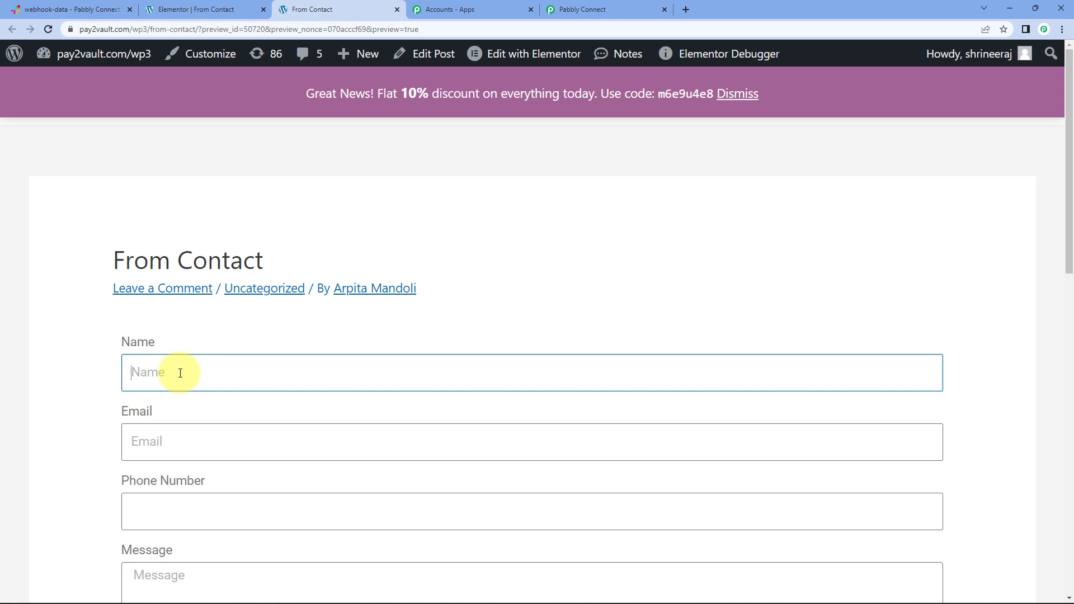
type("Dummt")
key("Tab")
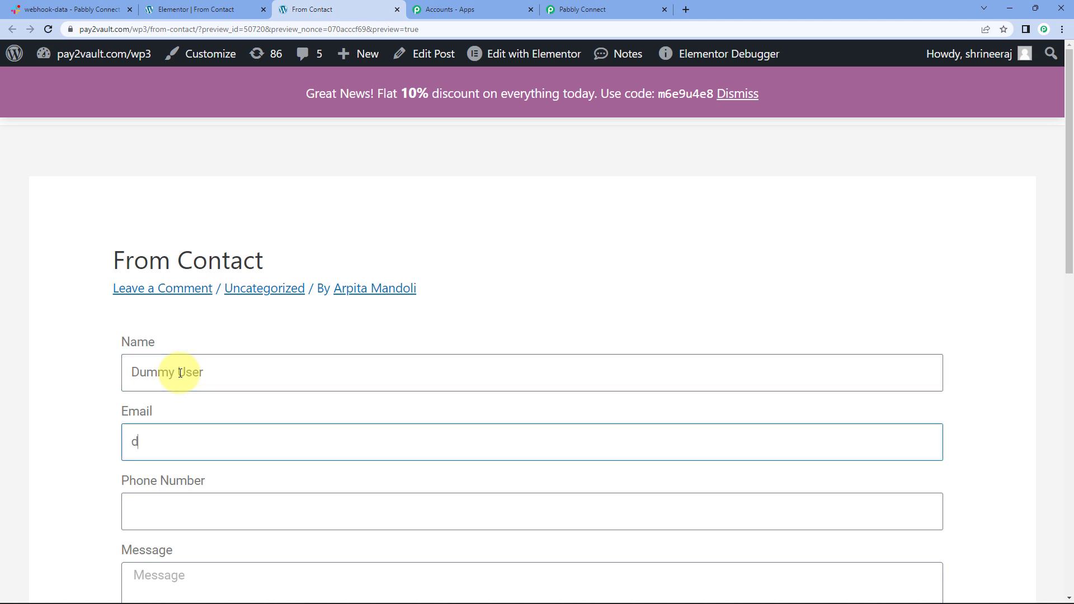
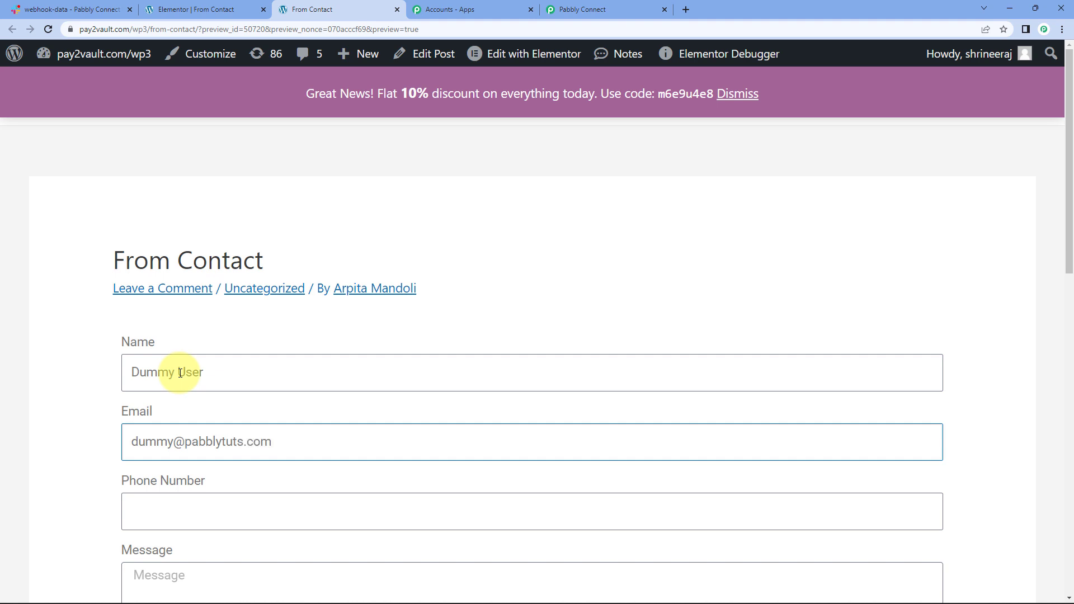
key("Tab")
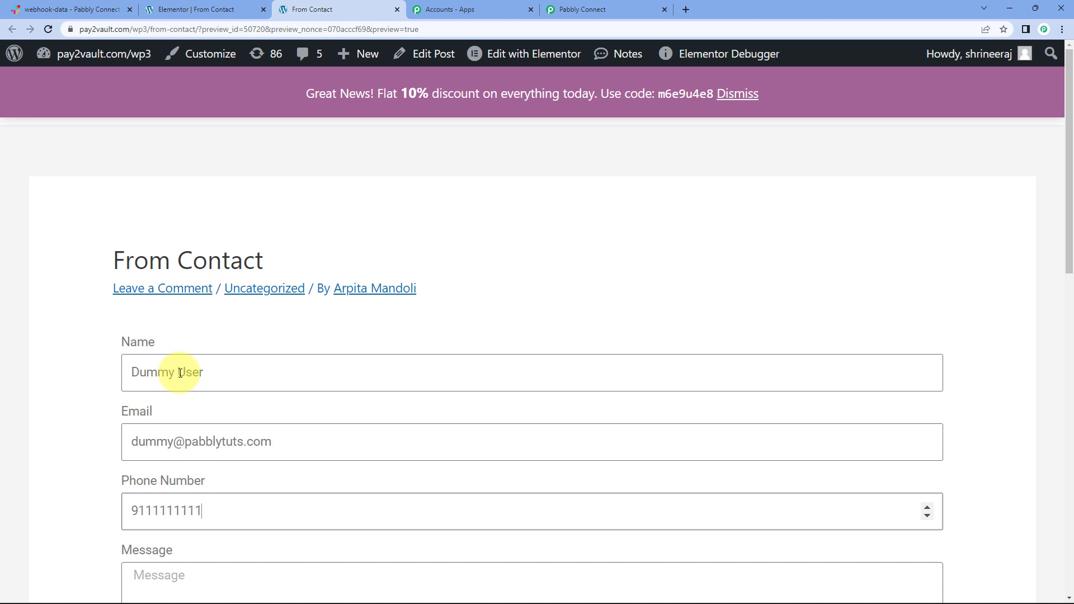
left_click(82, 307)
scroll(81, 307, "down", 4)
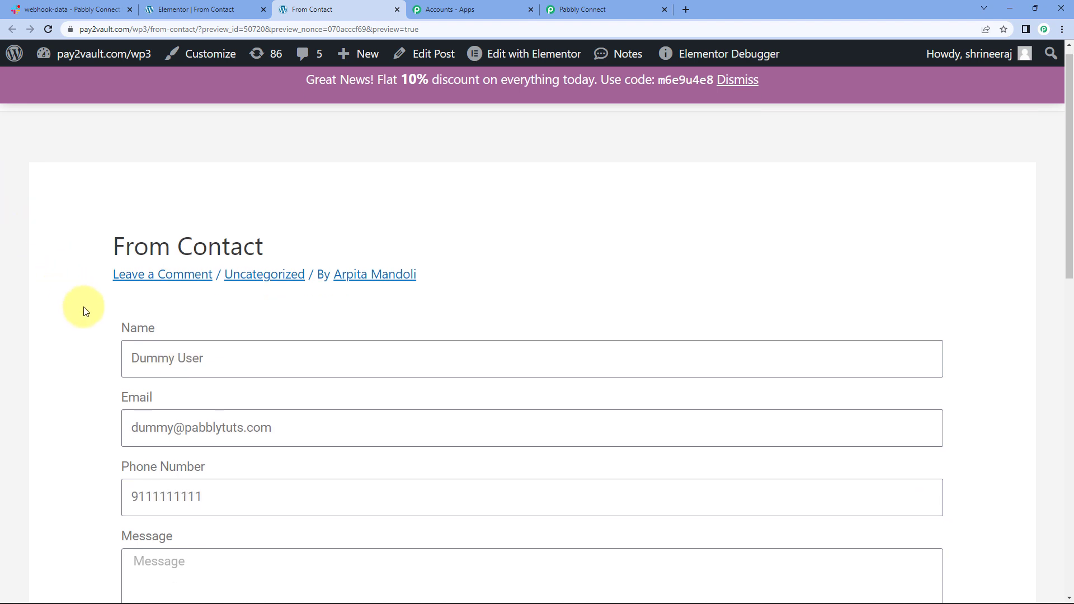
Step: Write a short test message and send the contact form
left_click(184, 352)
type("Hello.")
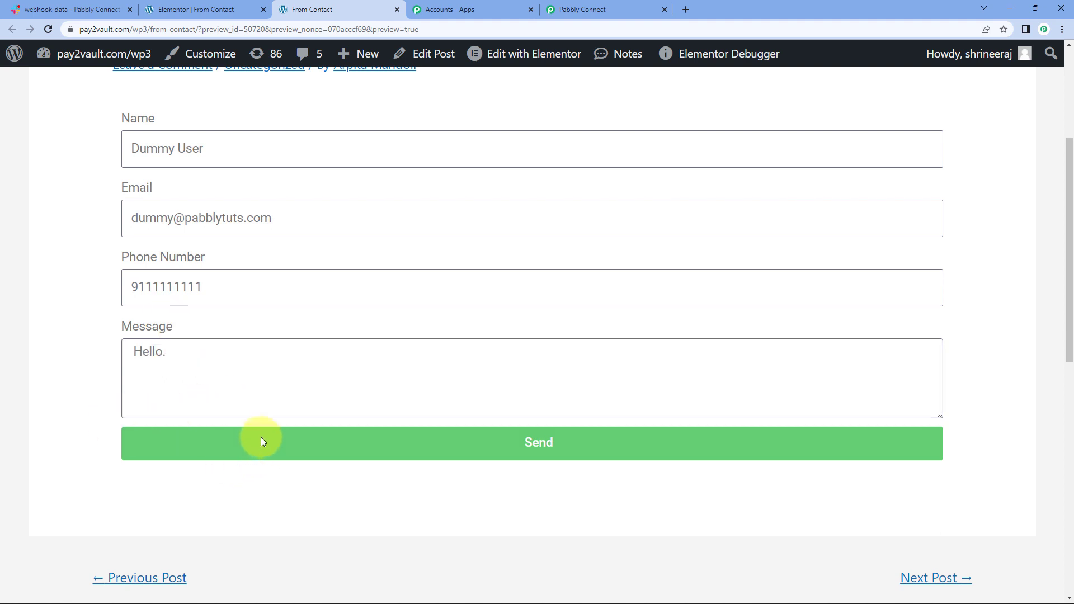
left_click(492, 442)
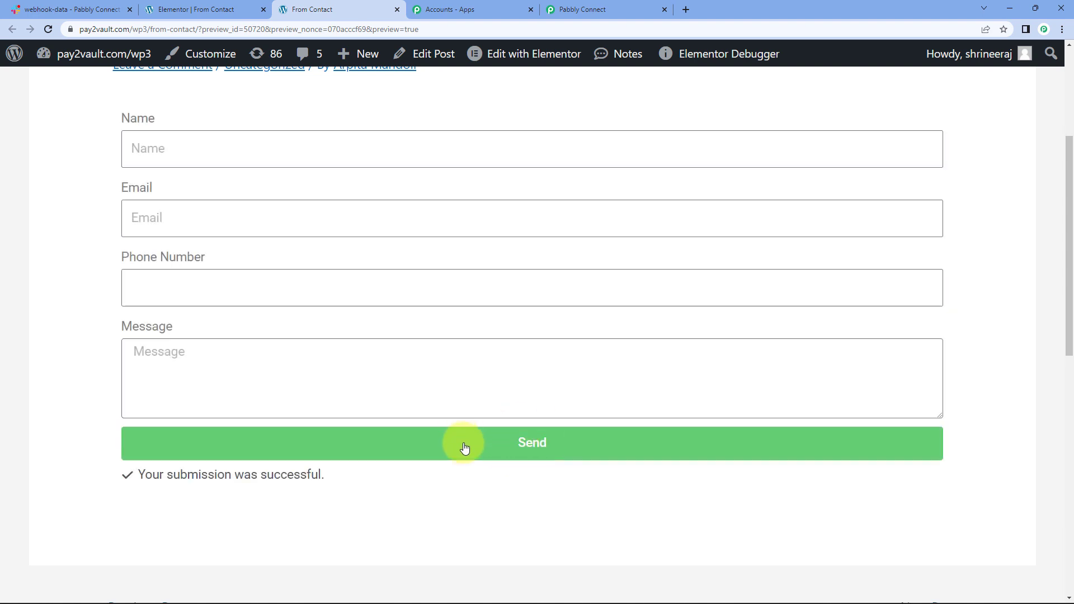
left_click(619, 8)
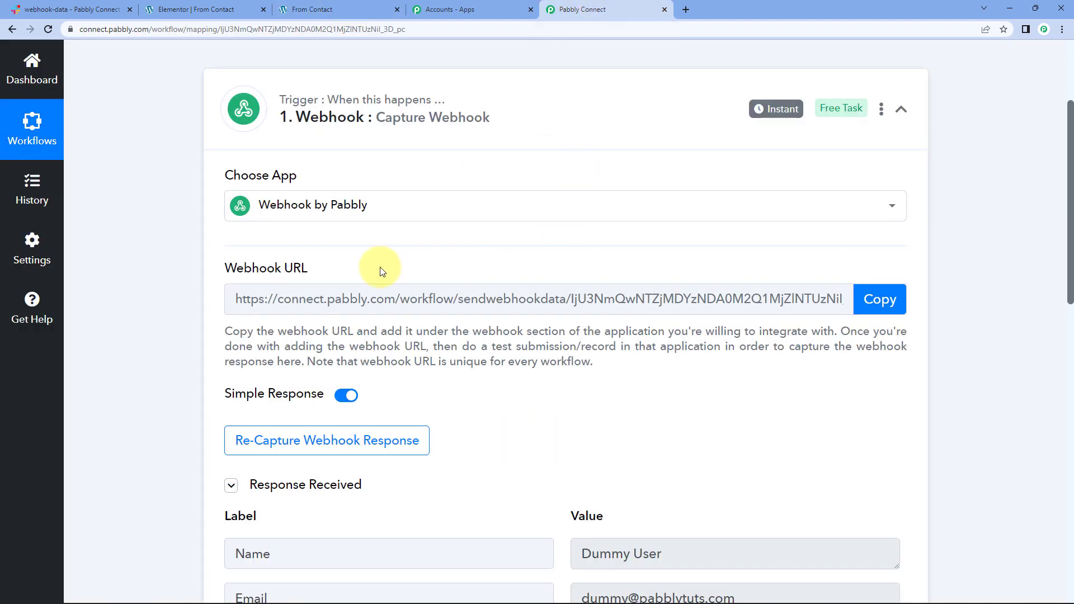
Step: Scroll to Response Received and inspect the captured name, email, phone and message values
scroll(150, 313, "down", 7)
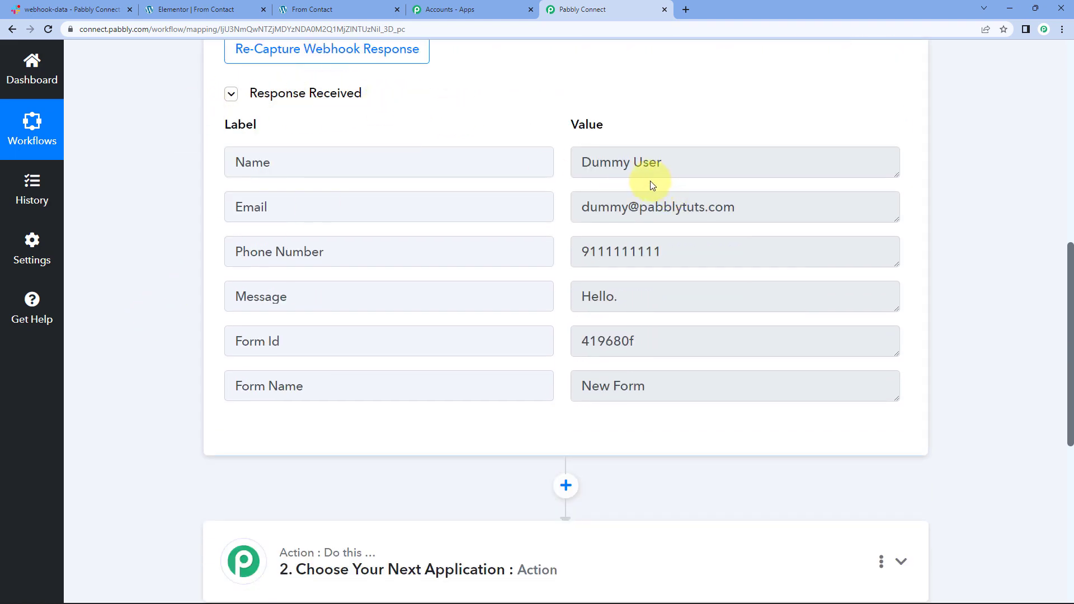
triple_click(628, 163)
left_click(612, 209)
triple_click(612, 209)
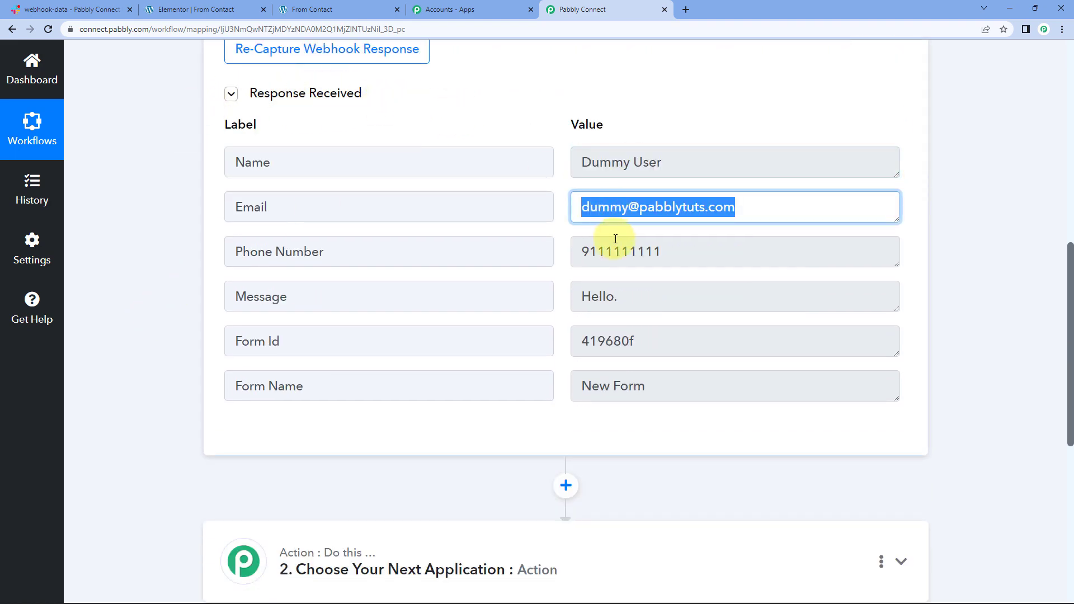
triple_click(610, 249)
double_click(598, 302)
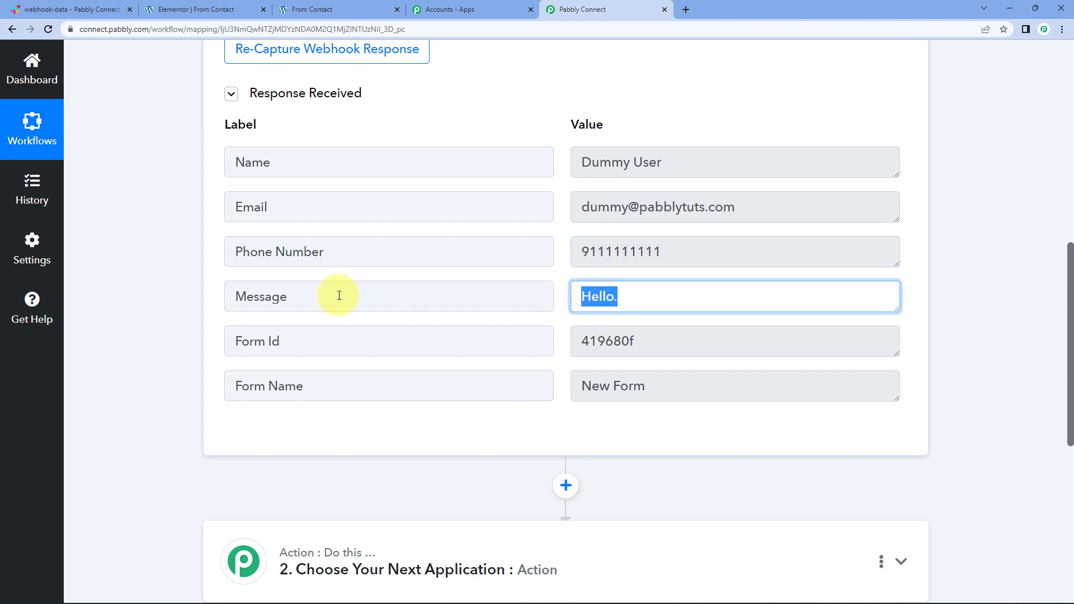
left_click(176, 246)
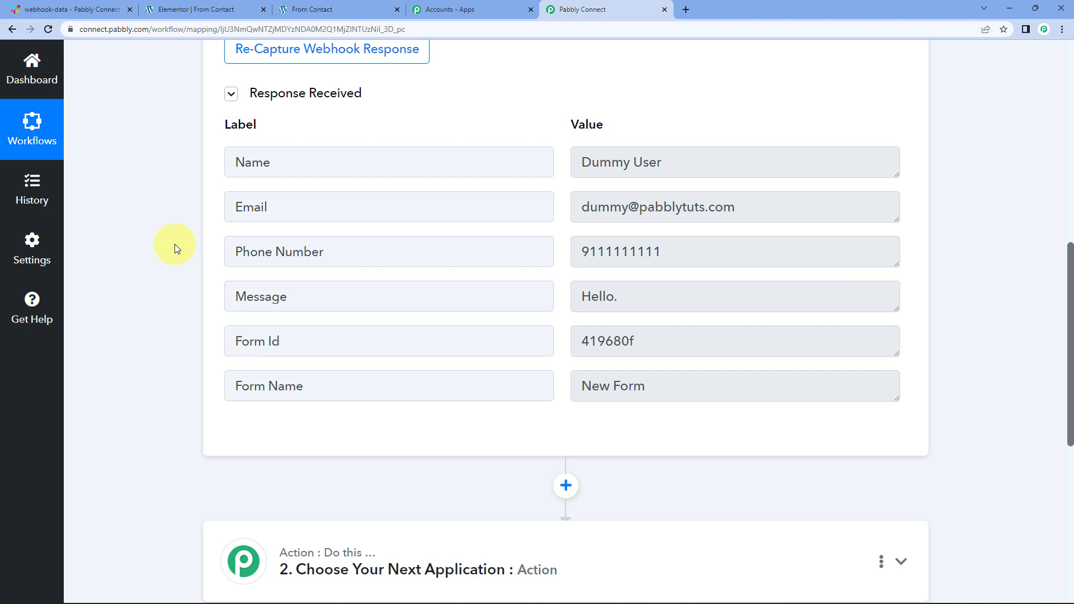
Step: Select the full captured name, email and phone values again for review
left_click(618, 162)
key("ctrl+a")
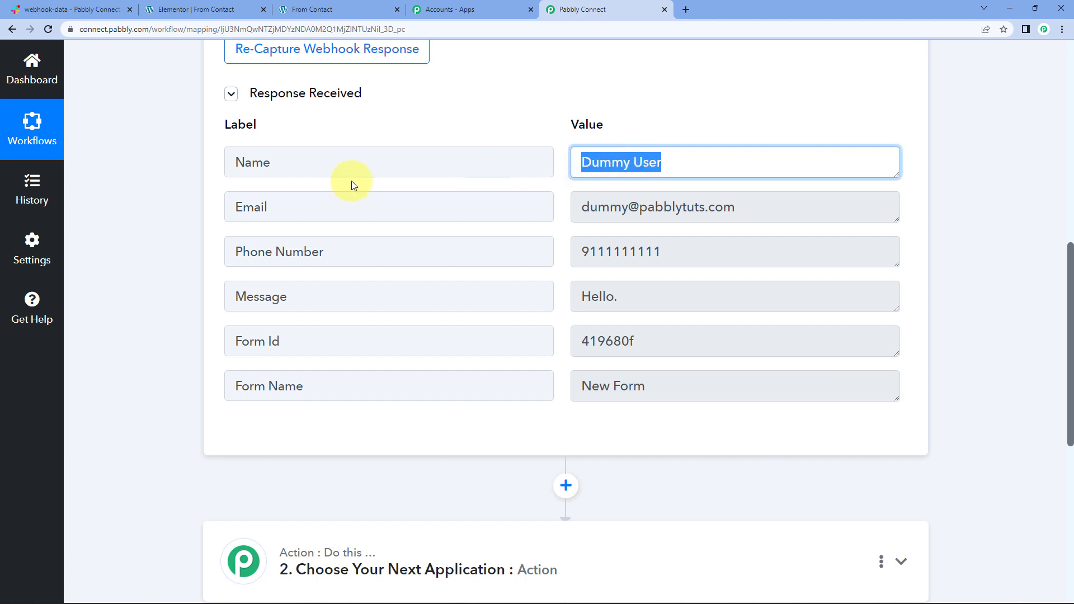
left_click(170, 181)
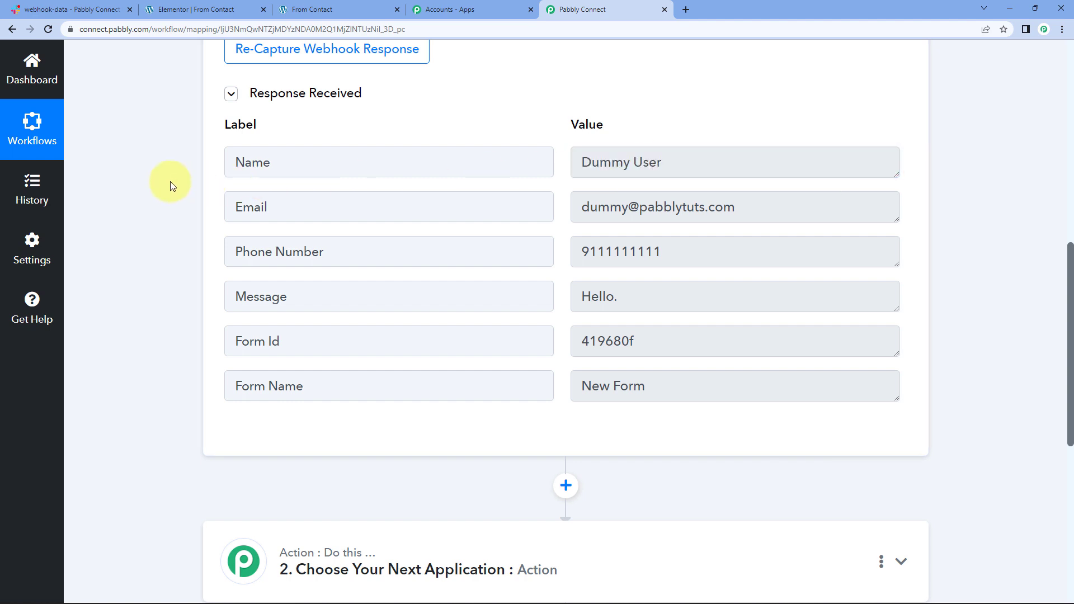
left_click(658, 214)
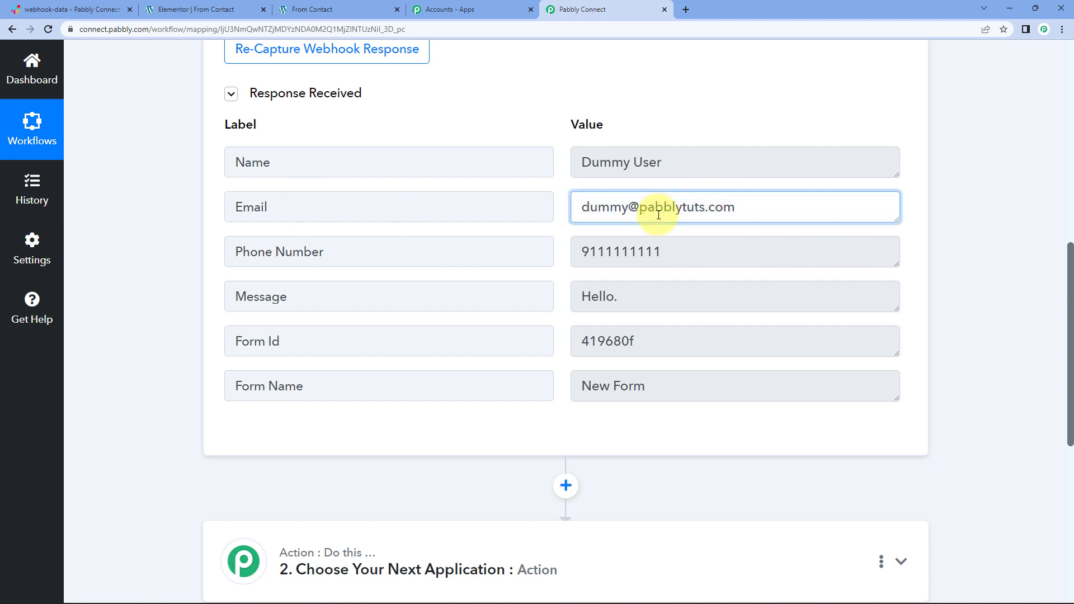
key("ctrl+a")
left_click(641, 250)
key("ctrl+a")
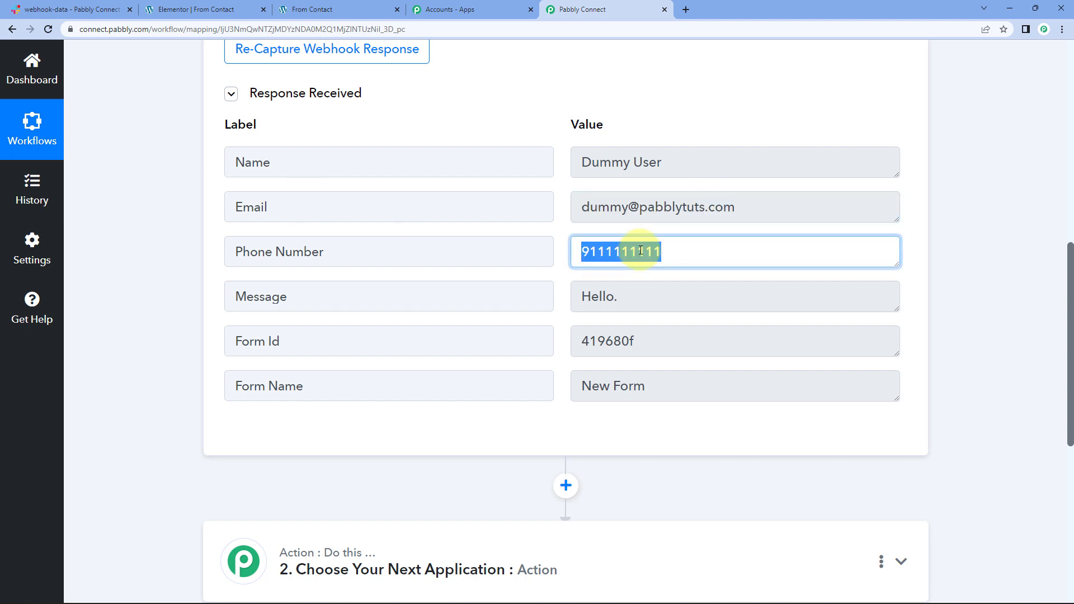
double_click(609, 162)
key("ctrl+a")
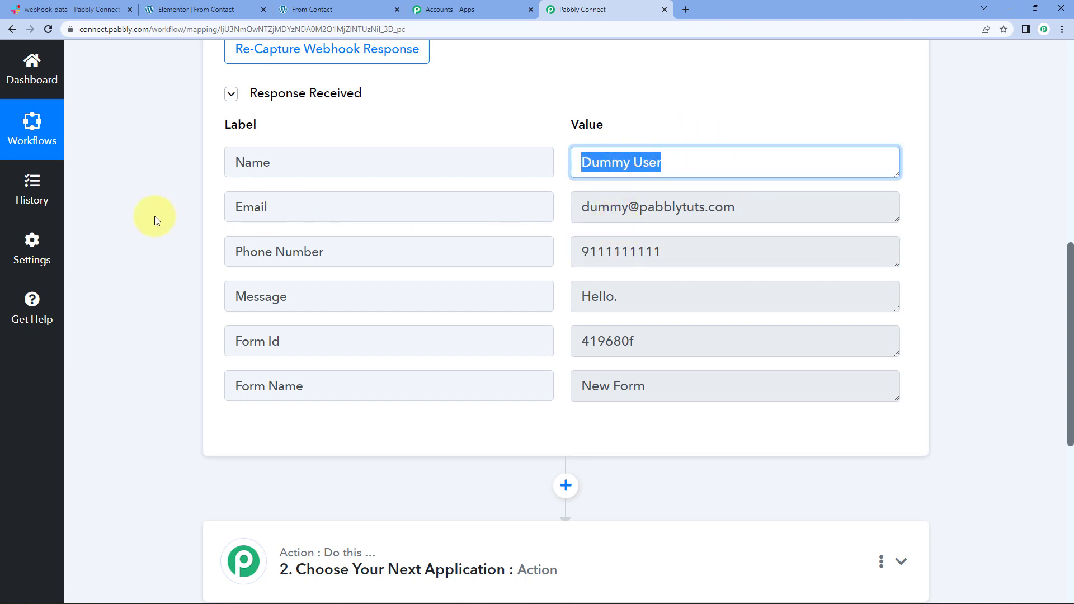
scroll(154, 216, "down", 5)
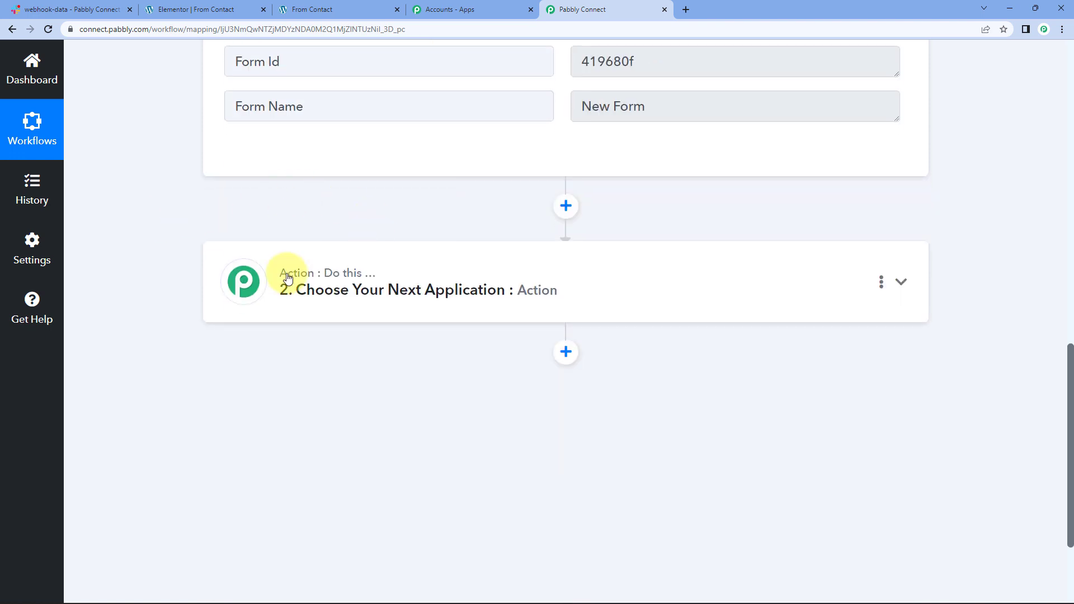
Step: Expand the action step and choose Slack as its app
left_click(314, 282)
scroll(300, 278, "down", 2)
left_click(299, 276)
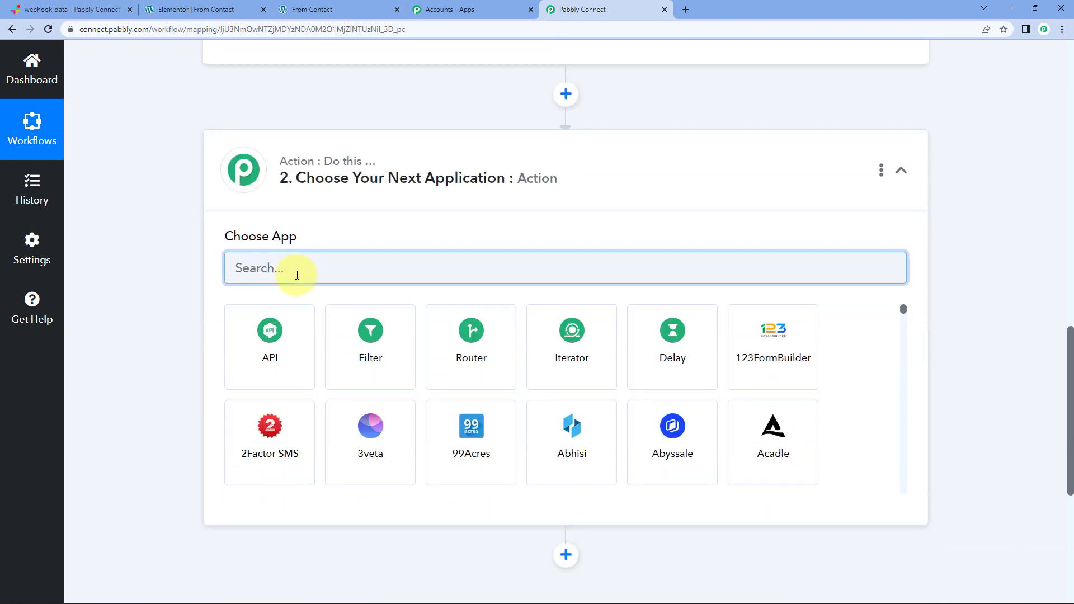
type("Slack")
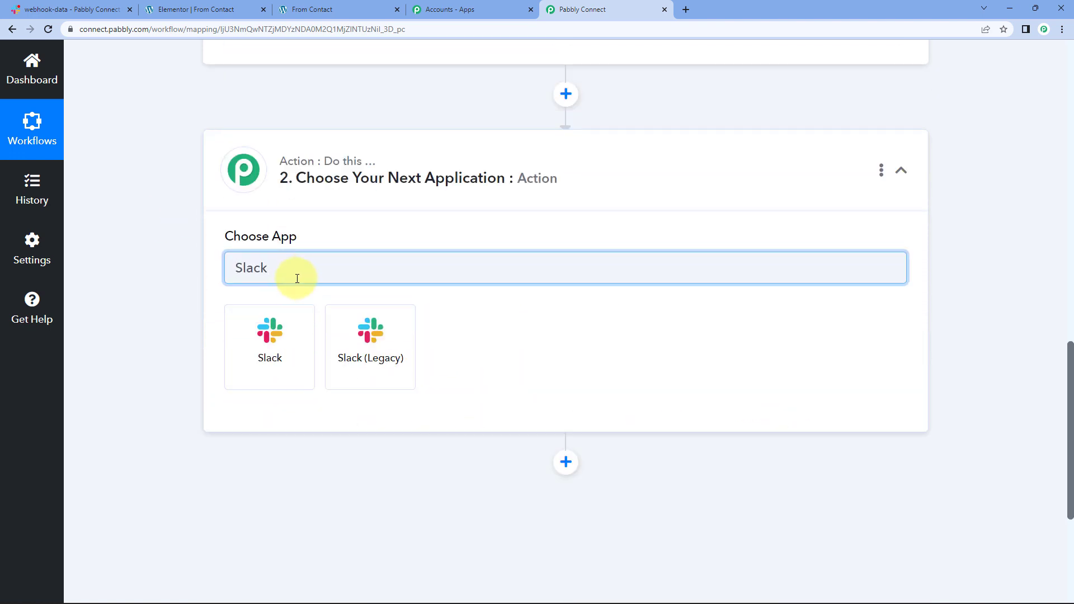
left_click(292, 358)
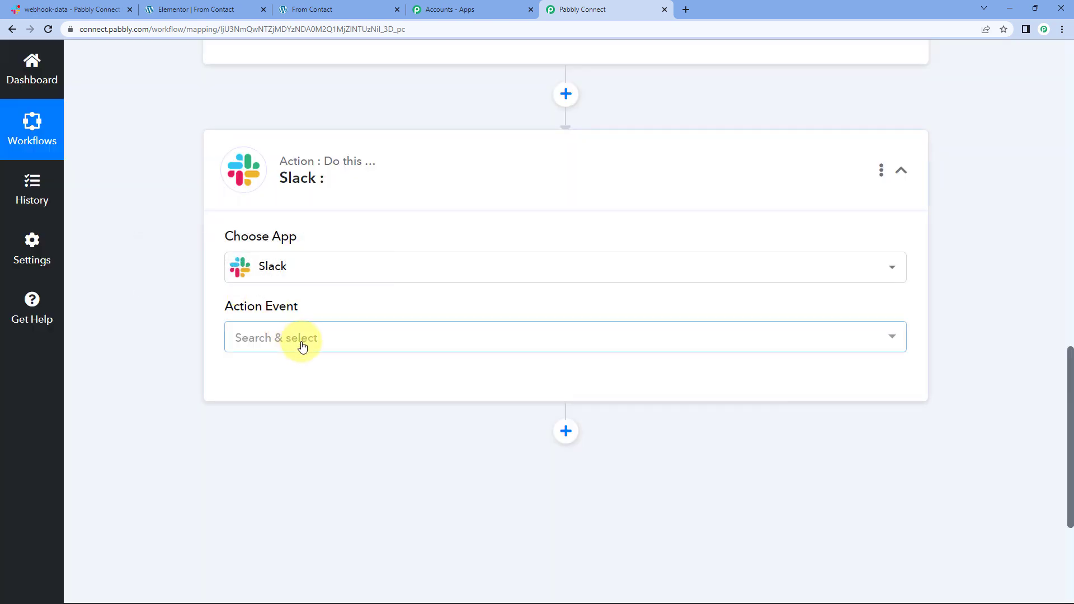
Step: Set the action event to Send Channel Message and begin a new Slack connection
left_click(302, 346)
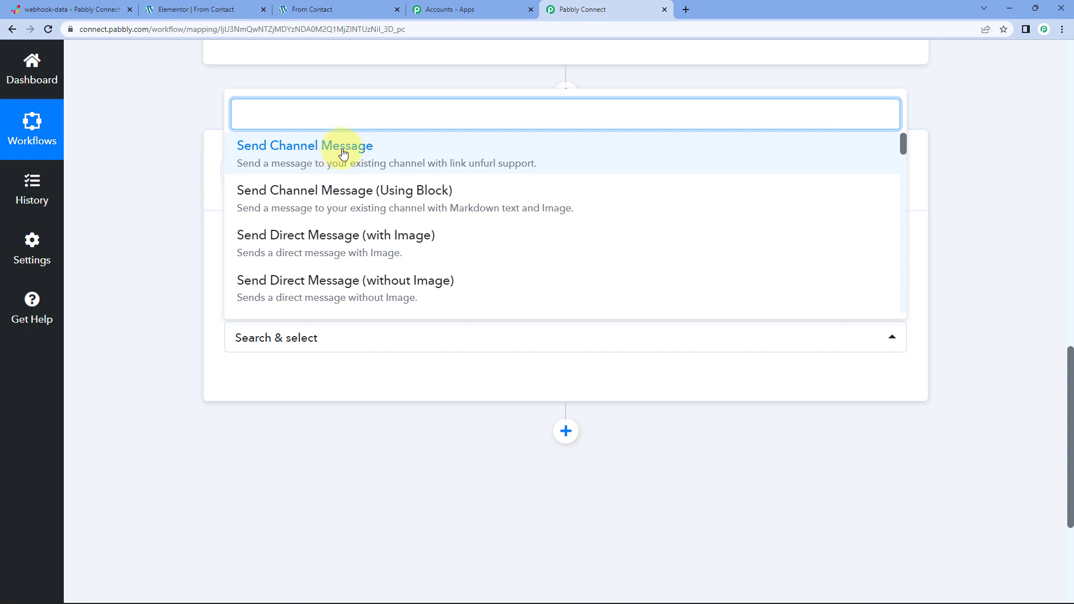
left_click(343, 154)
scroll(113, 318, "down", 2)
left_click(260, 273)
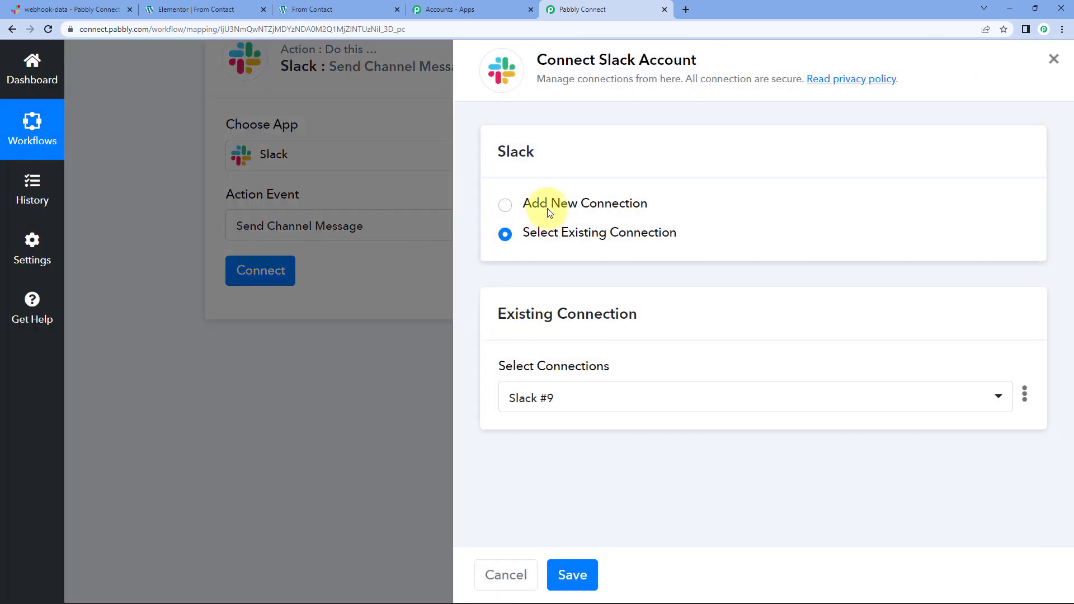
left_click(550, 208)
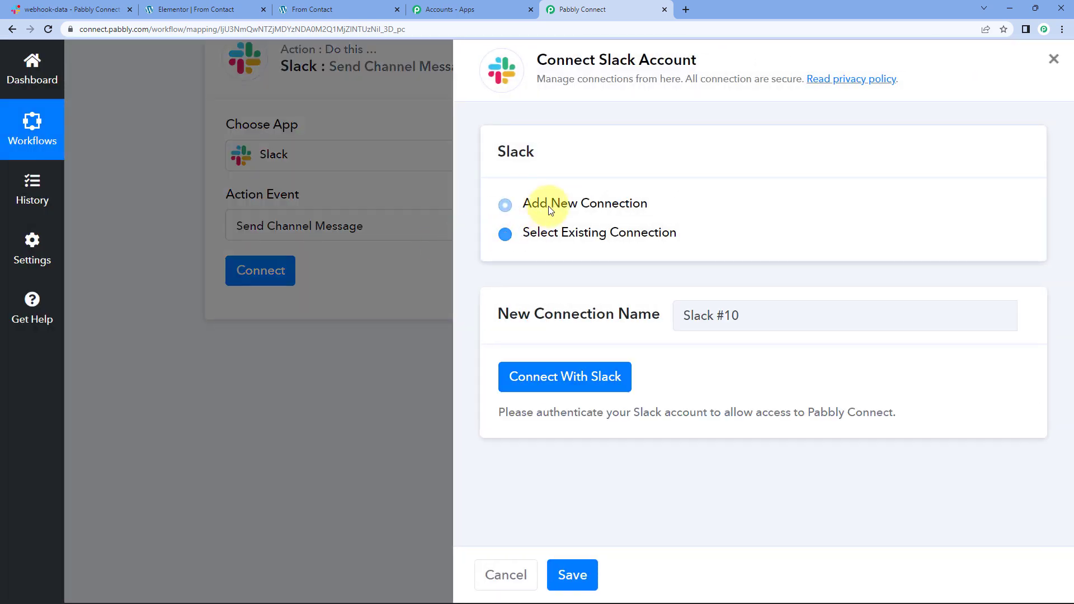
Step: Authorize the Slack connection with token type 'user' and allow workspace access
left_click(545, 376)
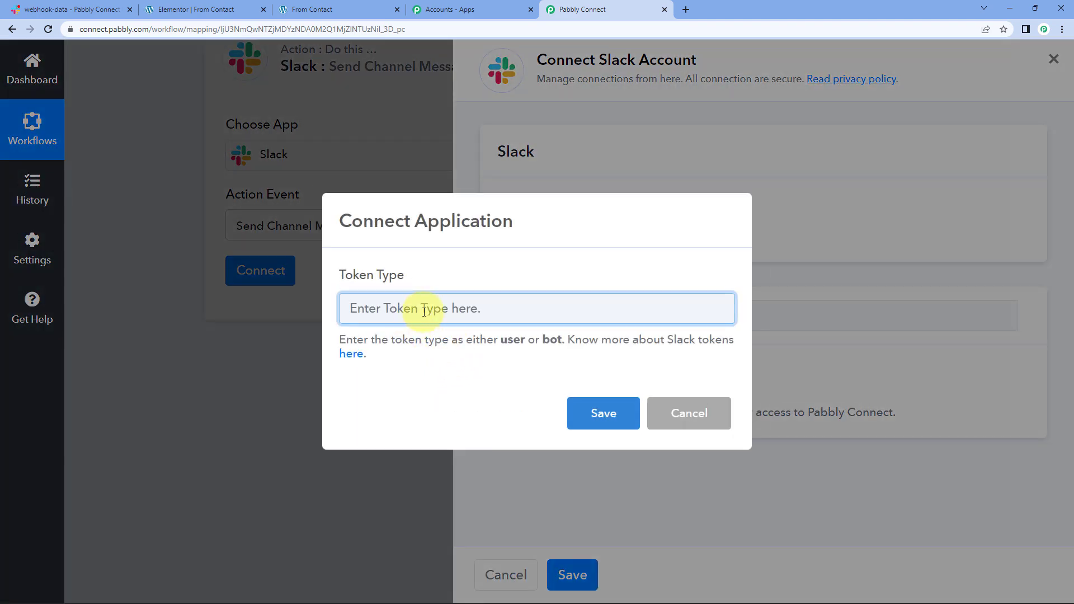
type("user")
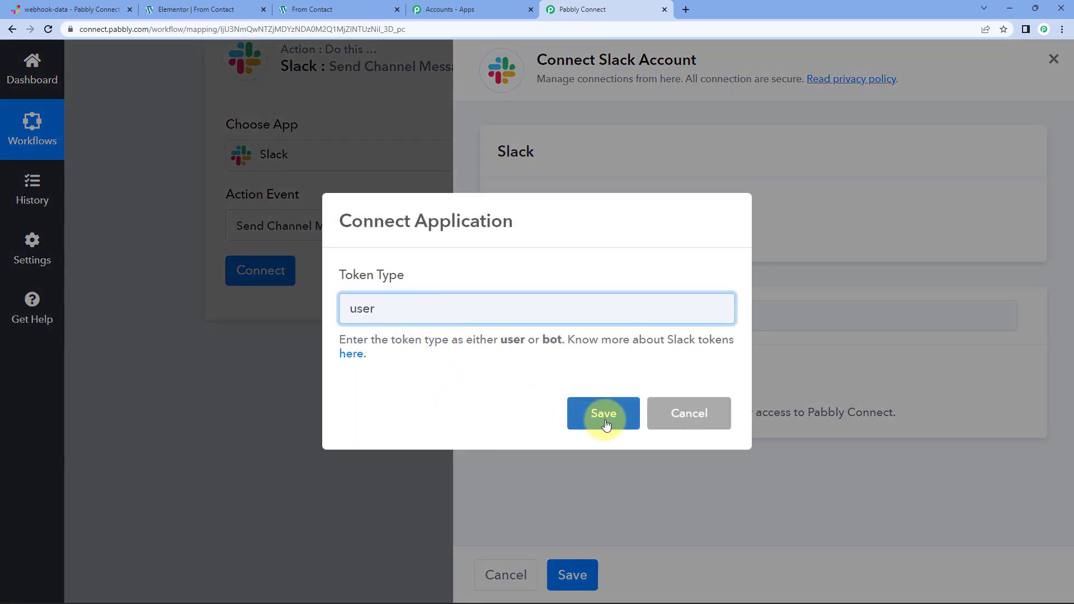
left_click(602, 412)
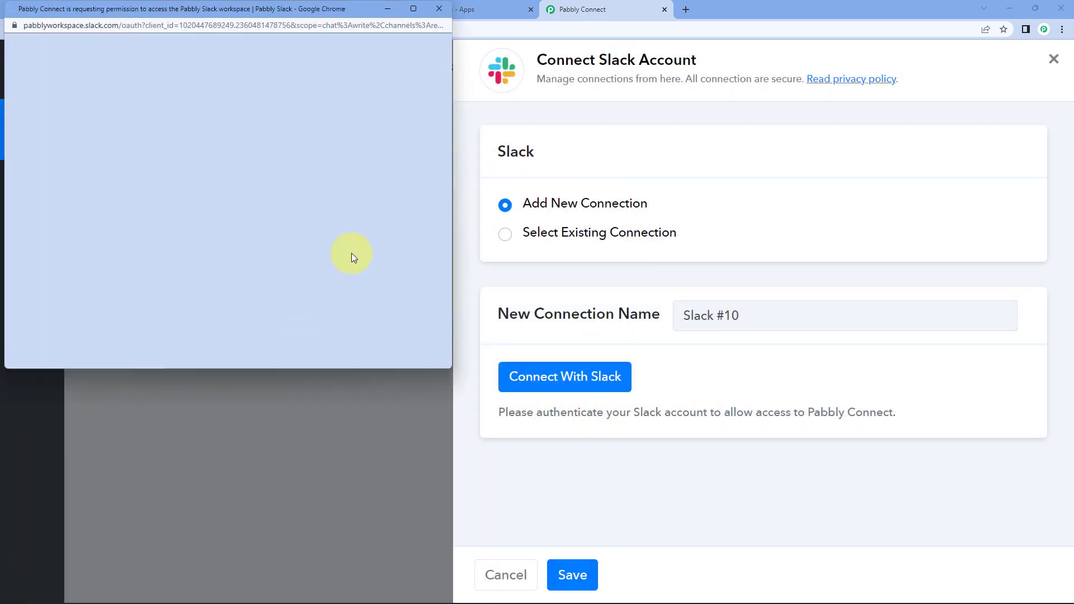
scroll(348, 243, "down", 10)
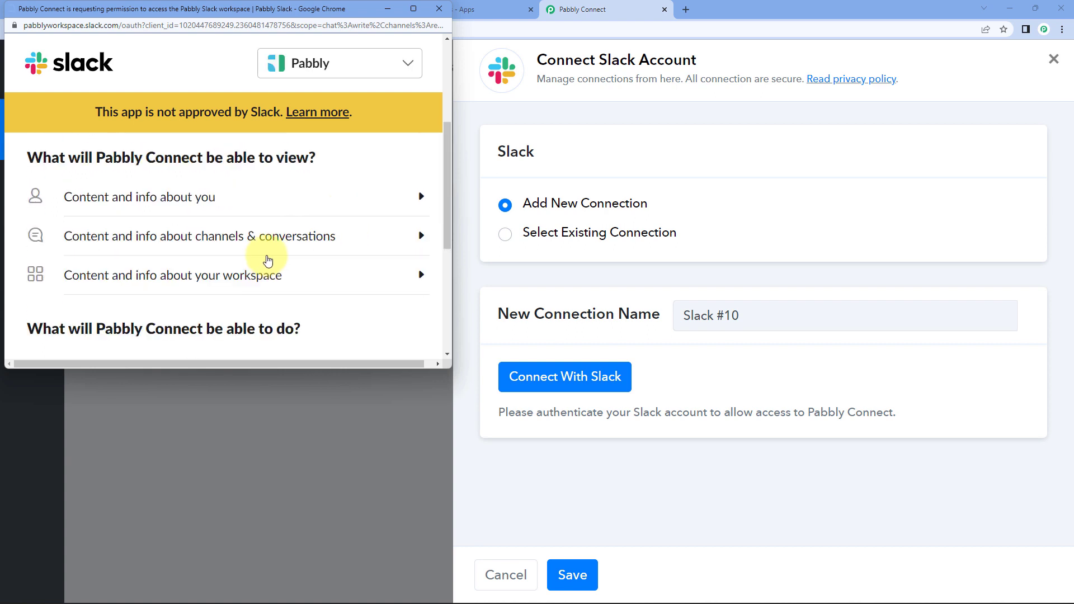
left_click(268, 257)
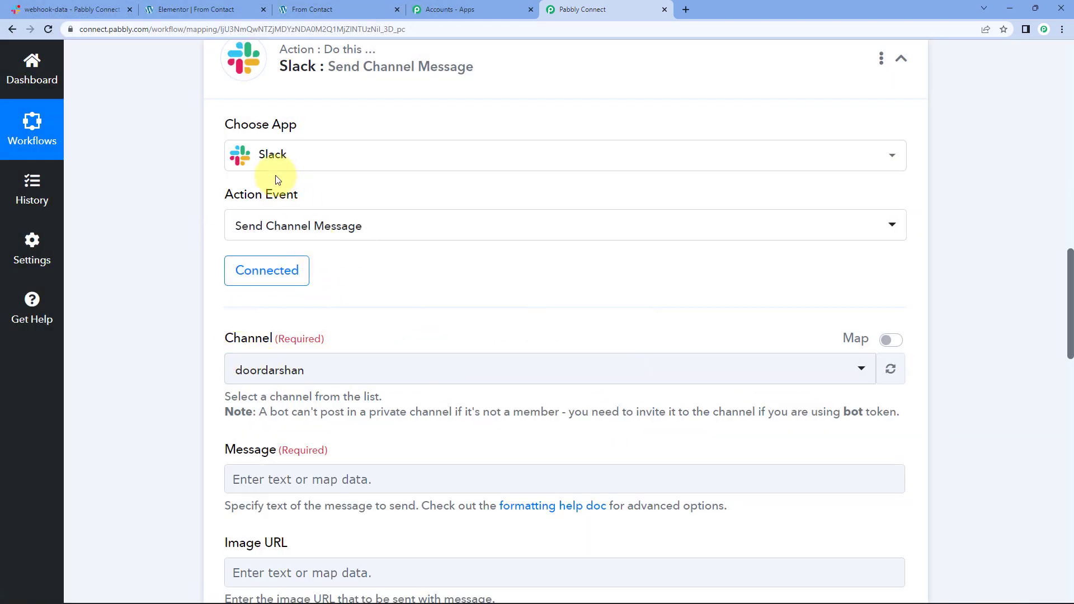
Step: Filter the Channel list by 'web' and pick webhook-data as the target channel
scroll(168, 211, "down", 3)
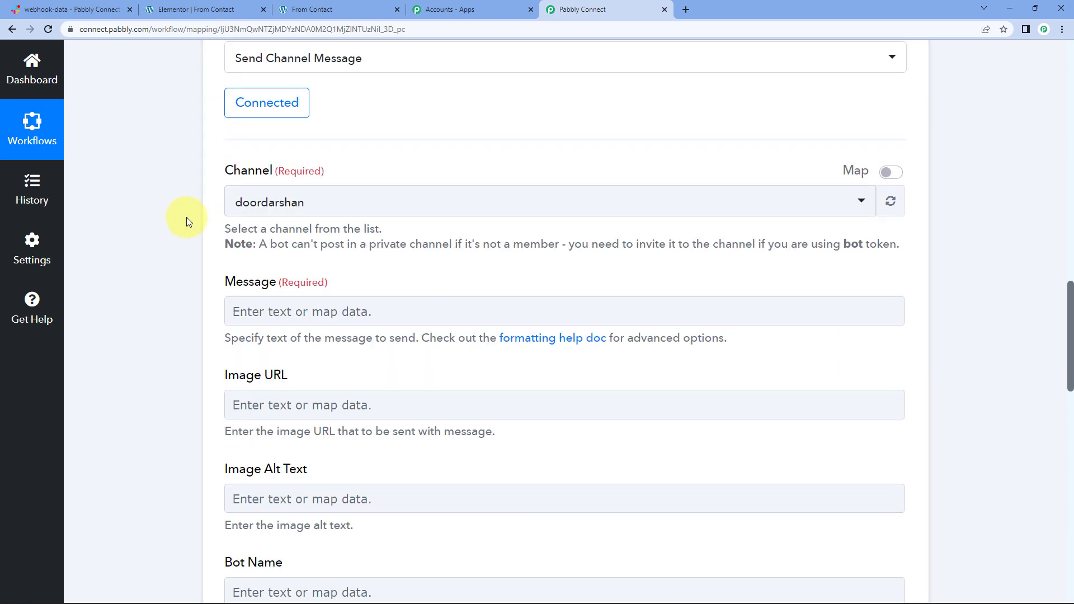
scroll(196, 235, "up", 2)
left_click(275, 319)
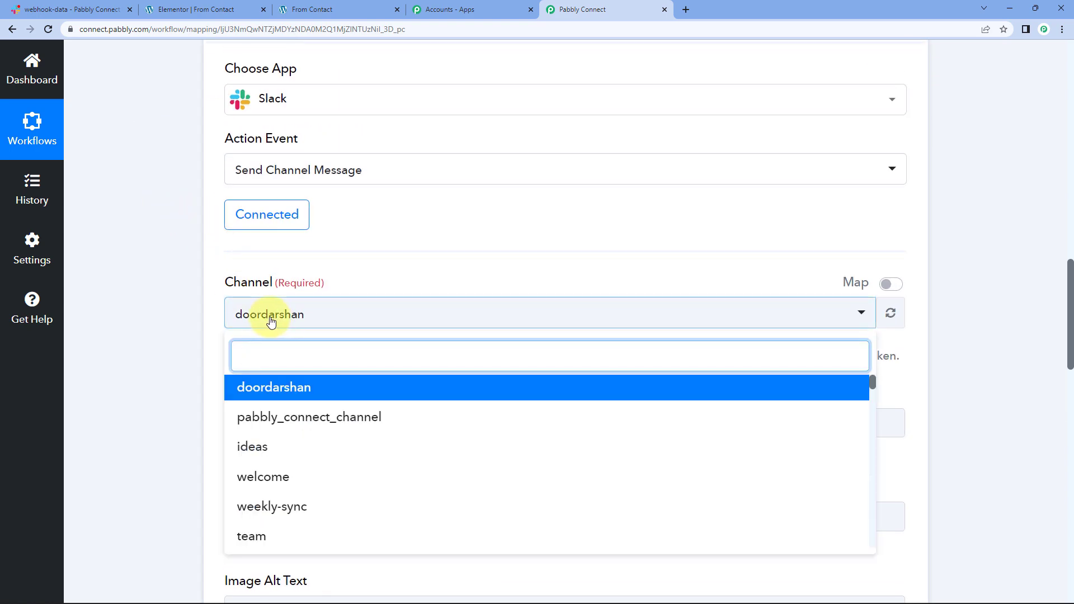
left_click(38, 9)
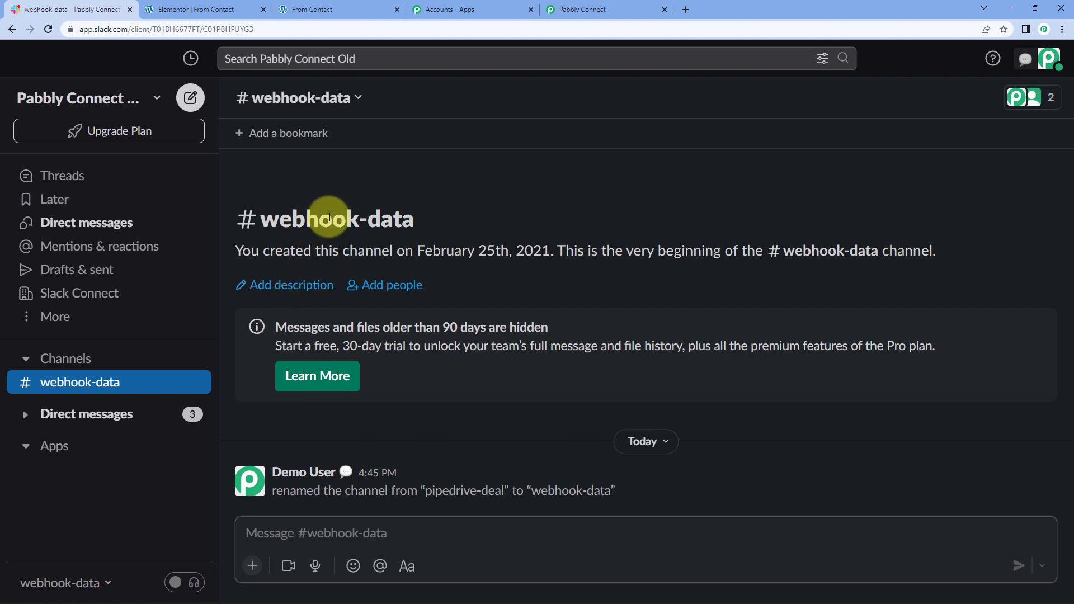
triple_click(301, 218)
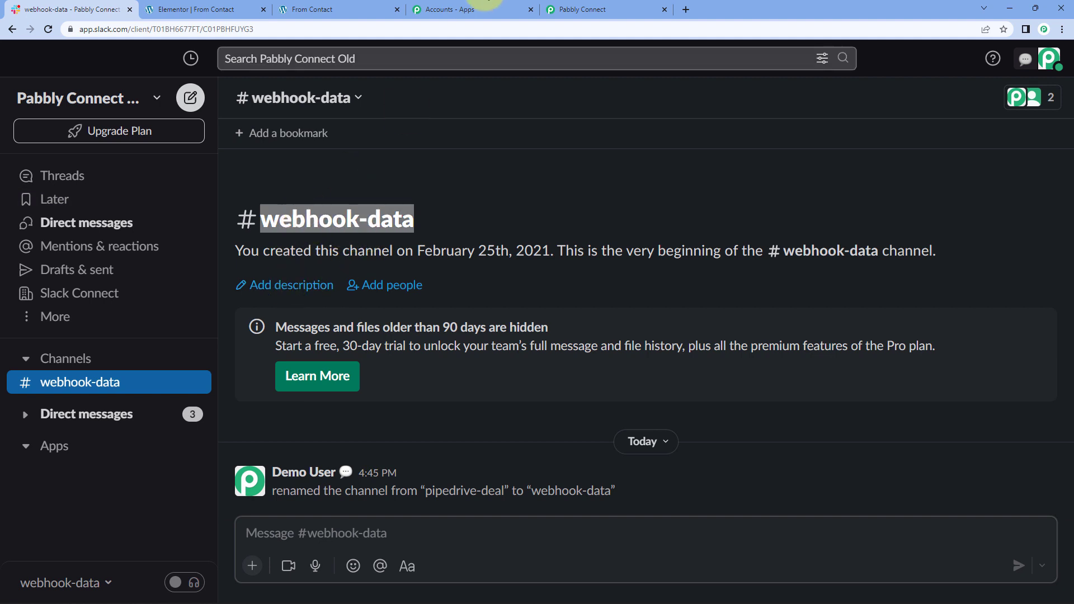
left_click(585, 9)
type("web")
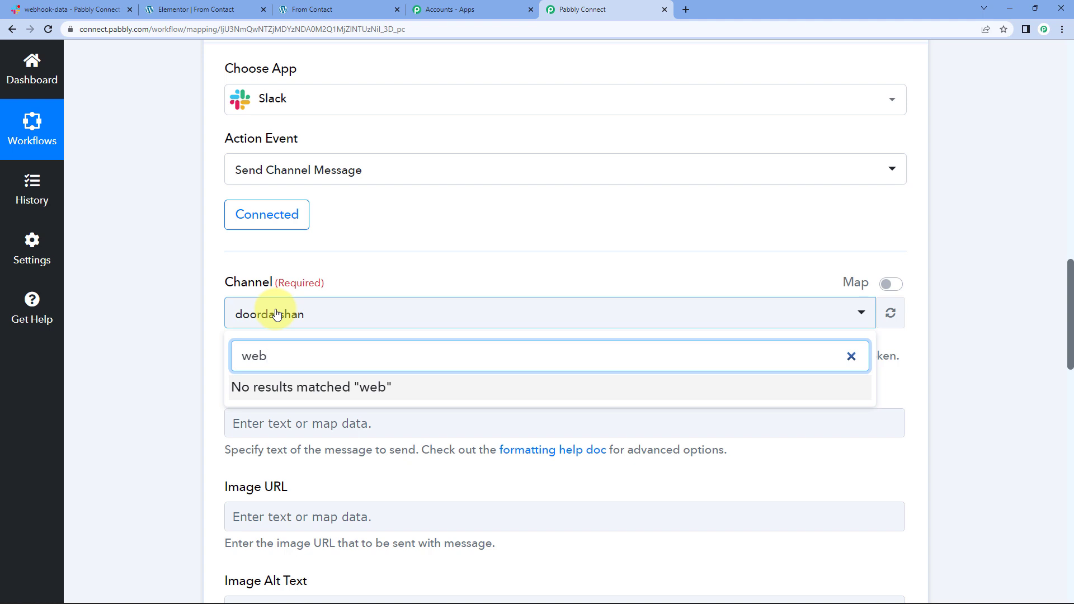
key("ctrl+a")
key("BackSpace")
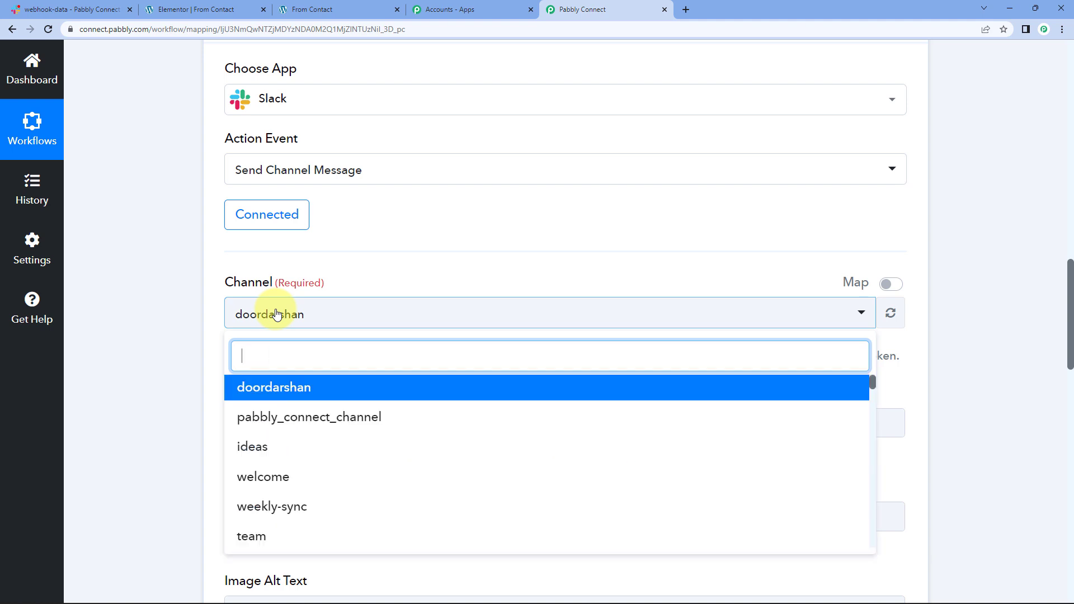
type("web")
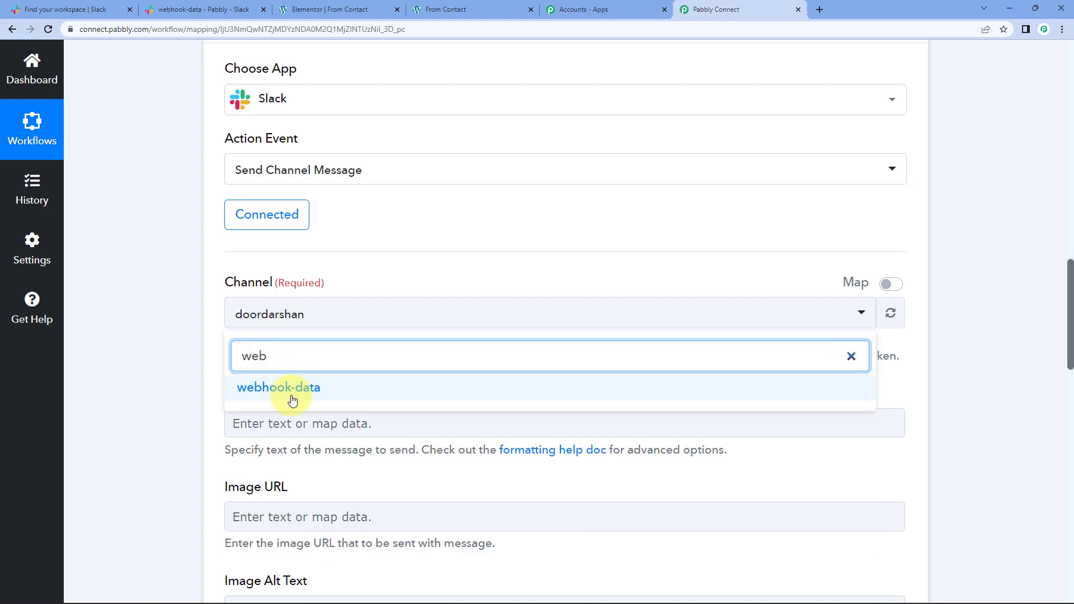
left_click(295, 395)
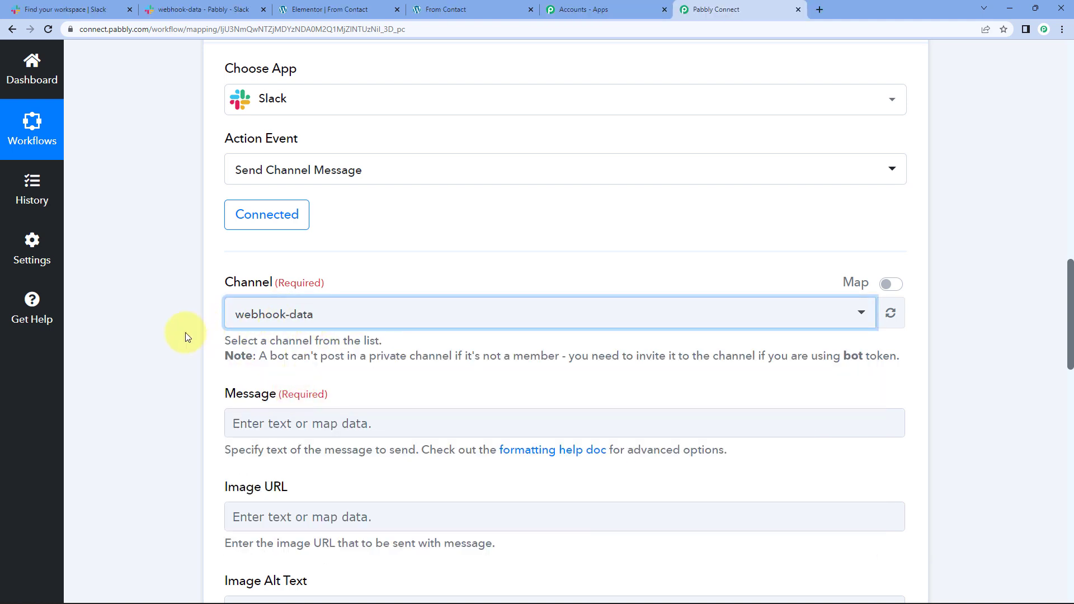
scroll(249, 338, "down", 2)
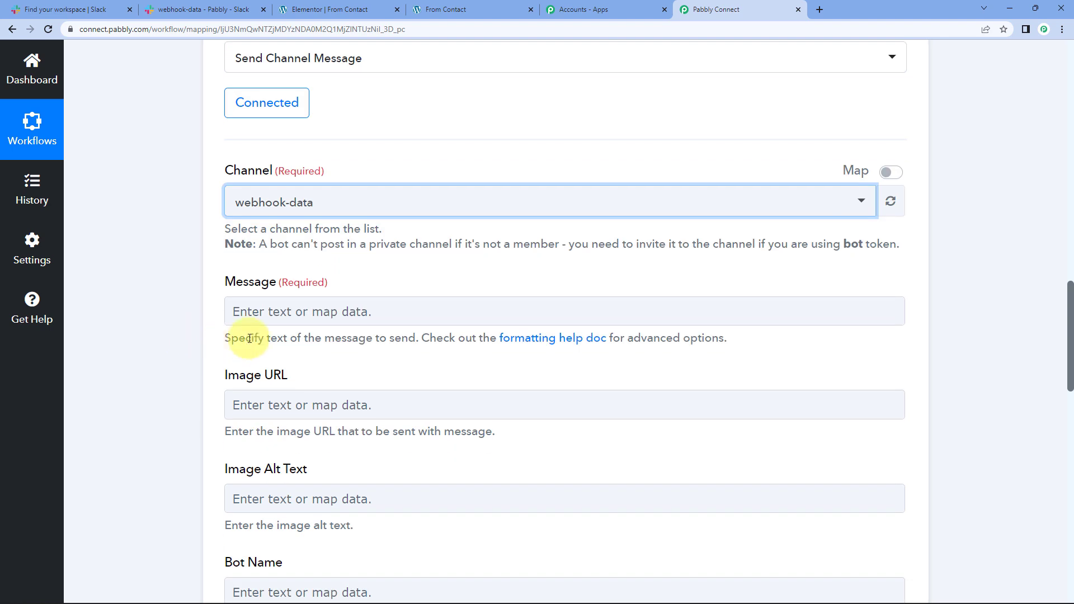
Step: Start the Slack message with 'Hello,' and 'New submission received from elemetor forms.'
left_click(299, 312)
type("Hel")
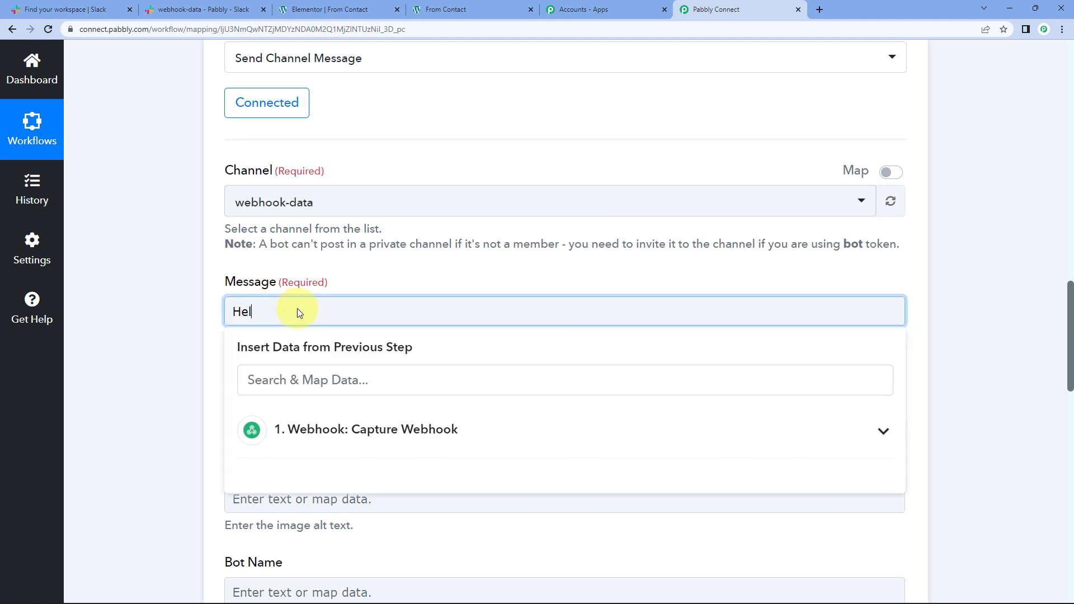
type("lo,")
key("Return")
type("New ")
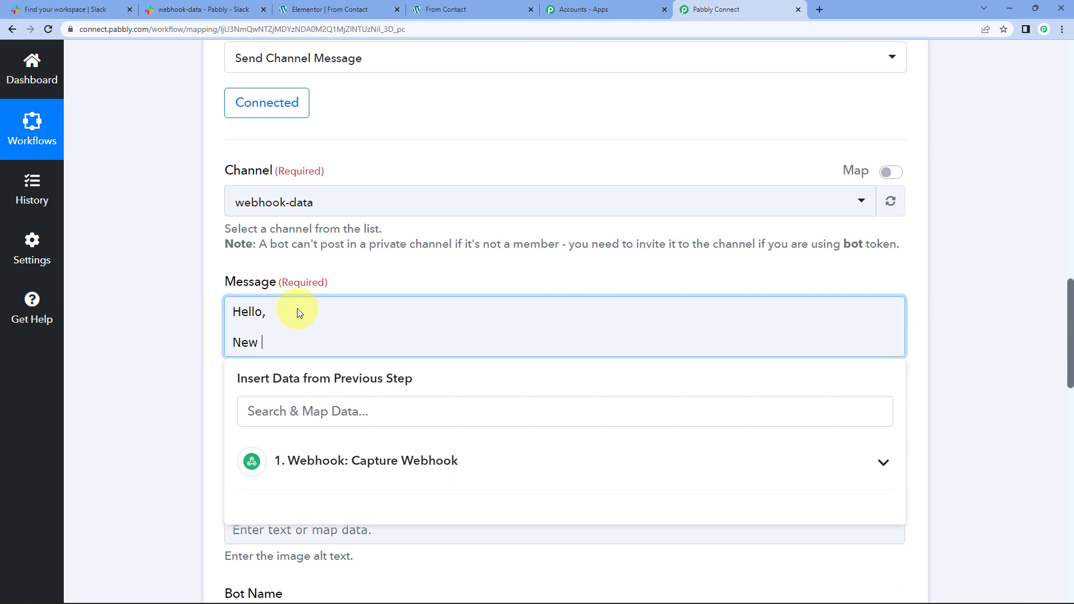
type("submission received f")
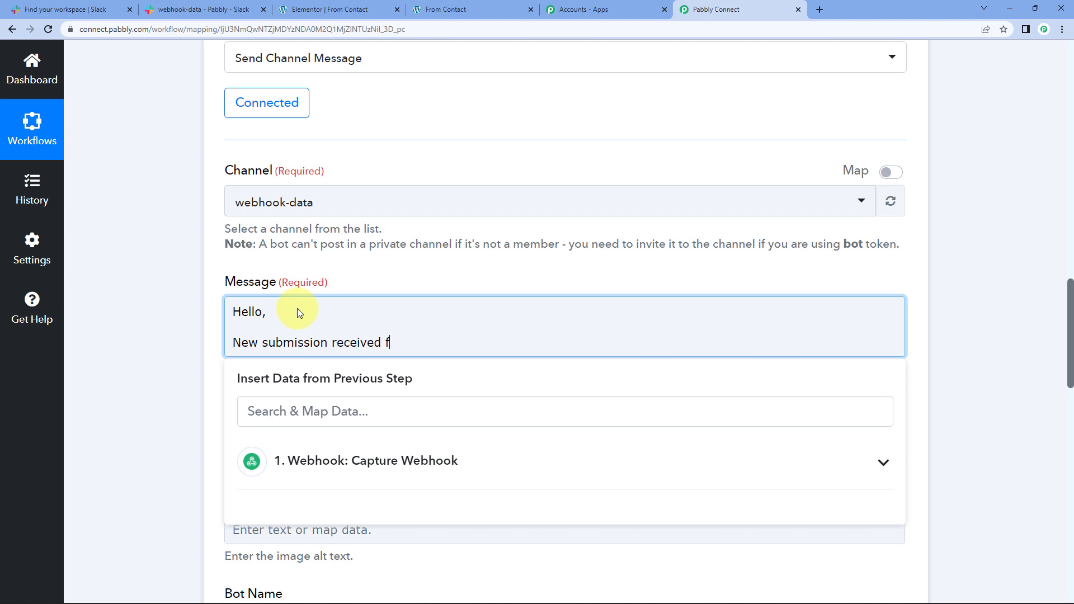
type("rom elemetor for")
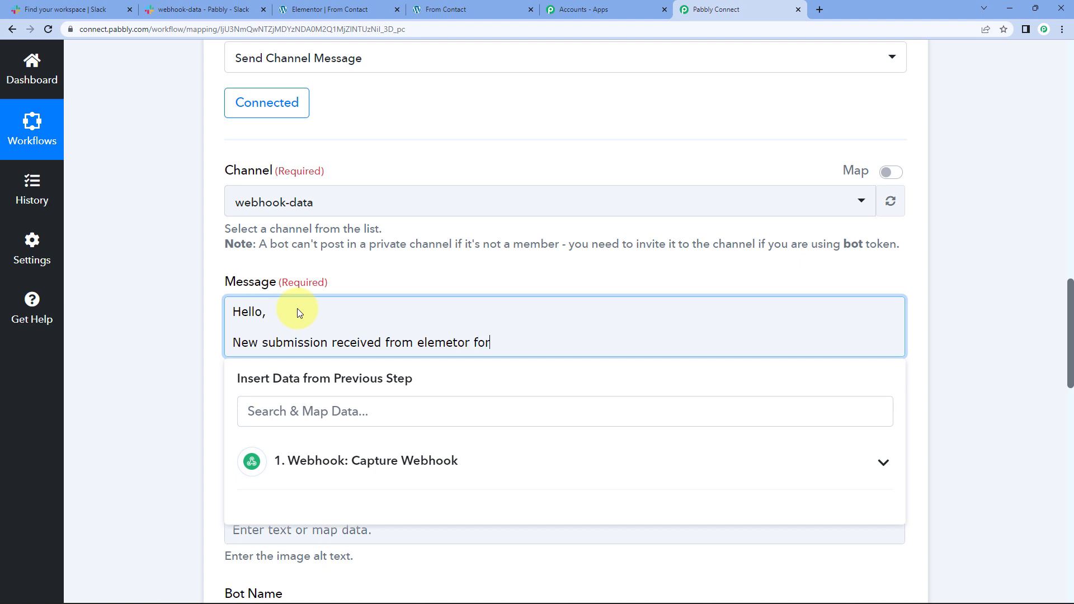
type("ms.")
Step: Add a 'Details:' heading after a blank line, followed by another blank line
key("Return")
key("Return")
type("D")
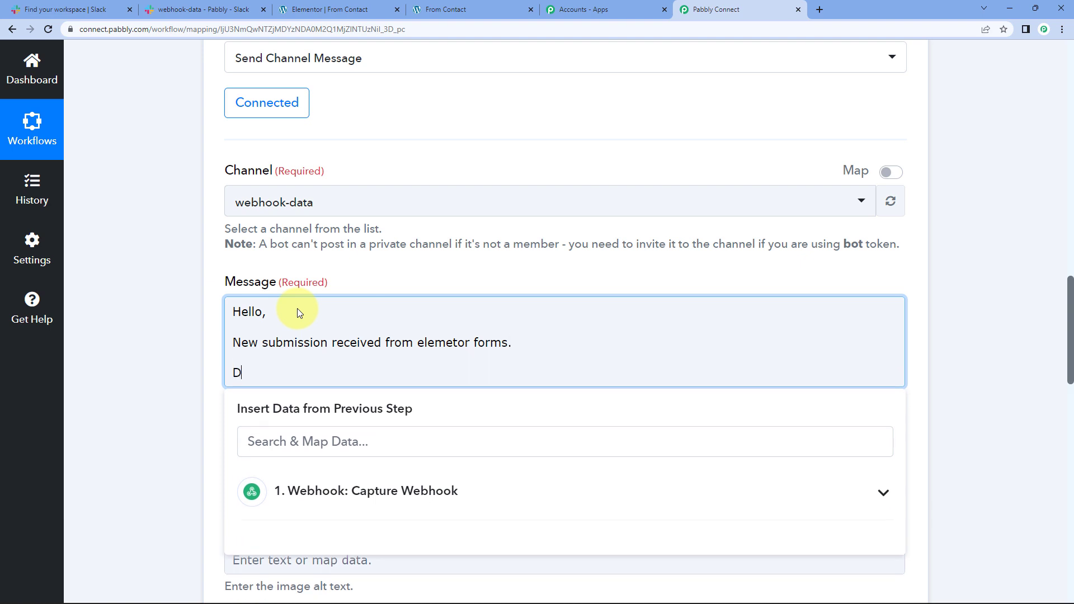
type("etails")
key("Return")
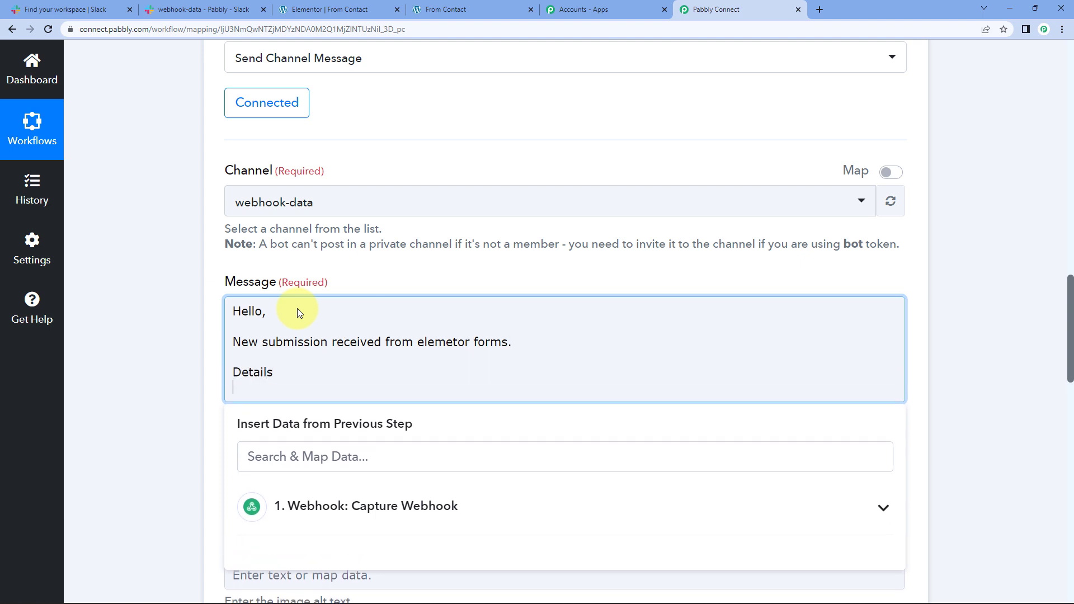
type(";")
key("BackSpace")
key("BackSpace")
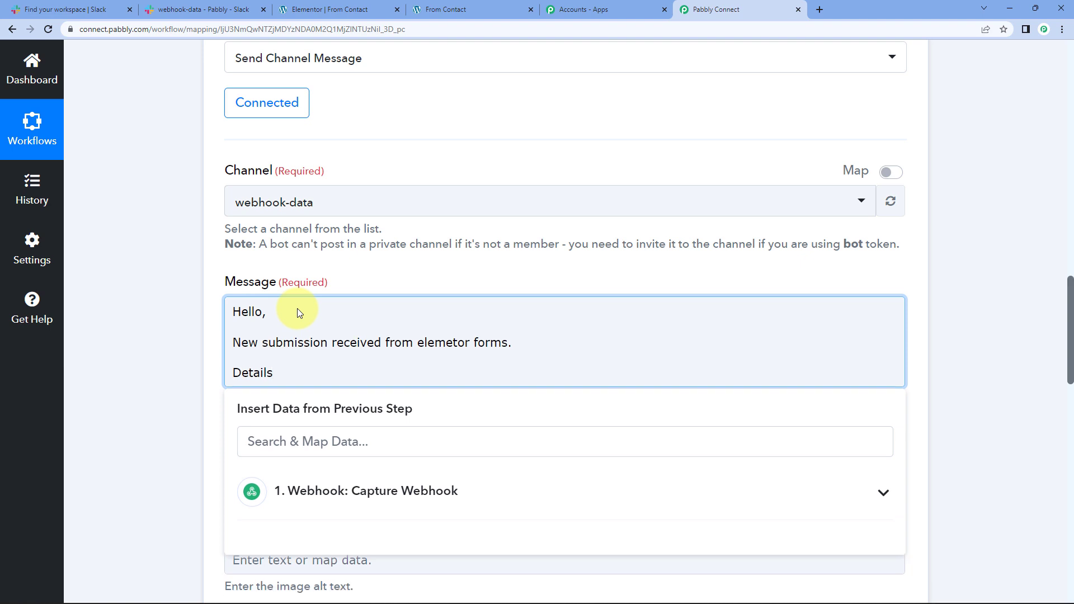
type(":")
key("Return")
key("Return")
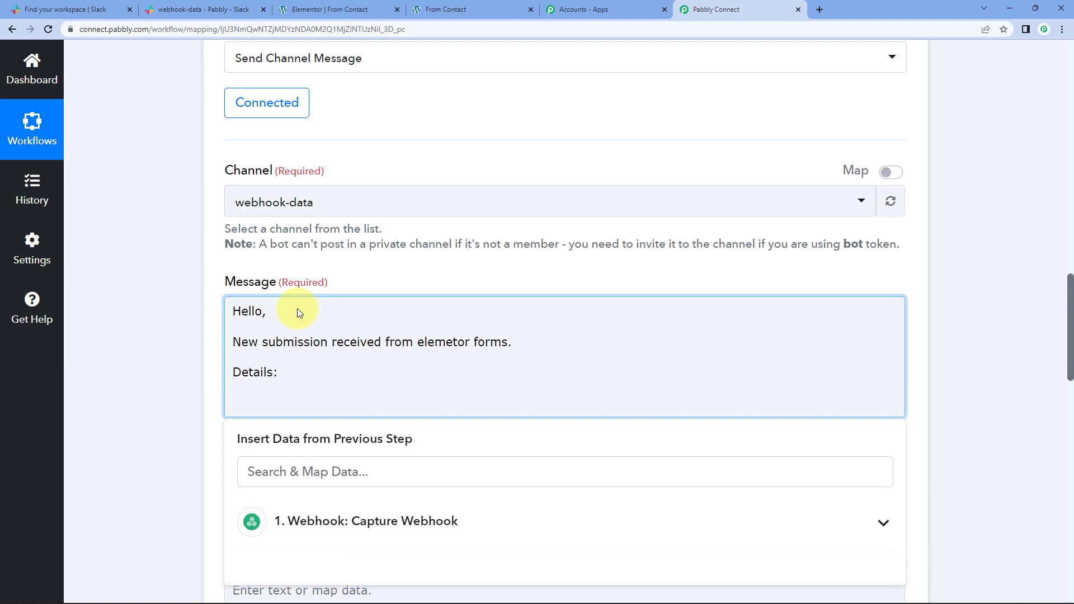
Step: Add the Name:, Email:, Phone: and Message: label lines and a closing 'Thanks'
type("Name:")
key("Return")
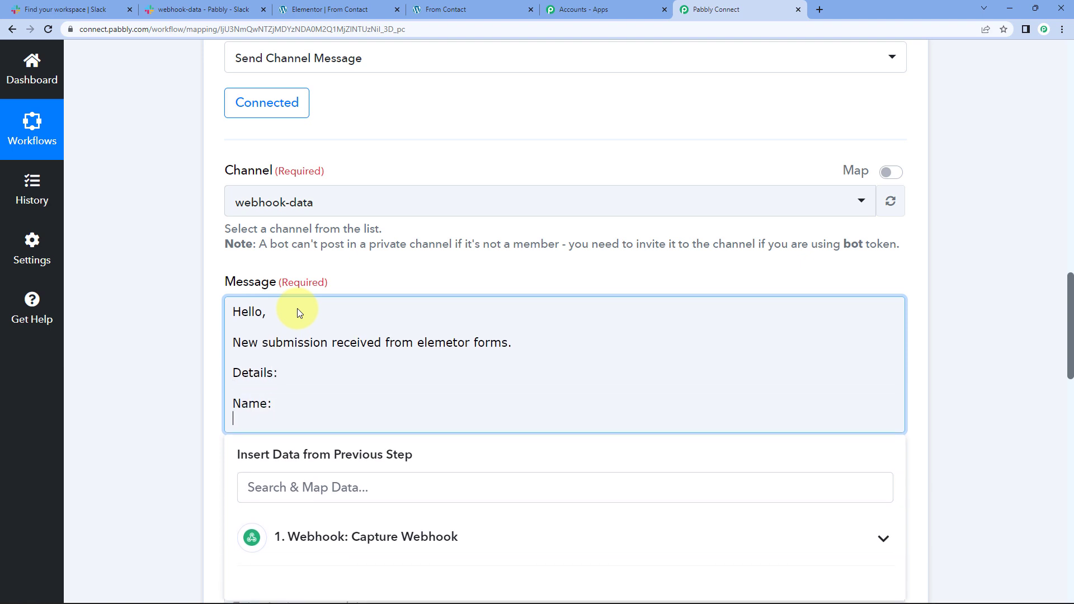
type("Email:")
key("Return")
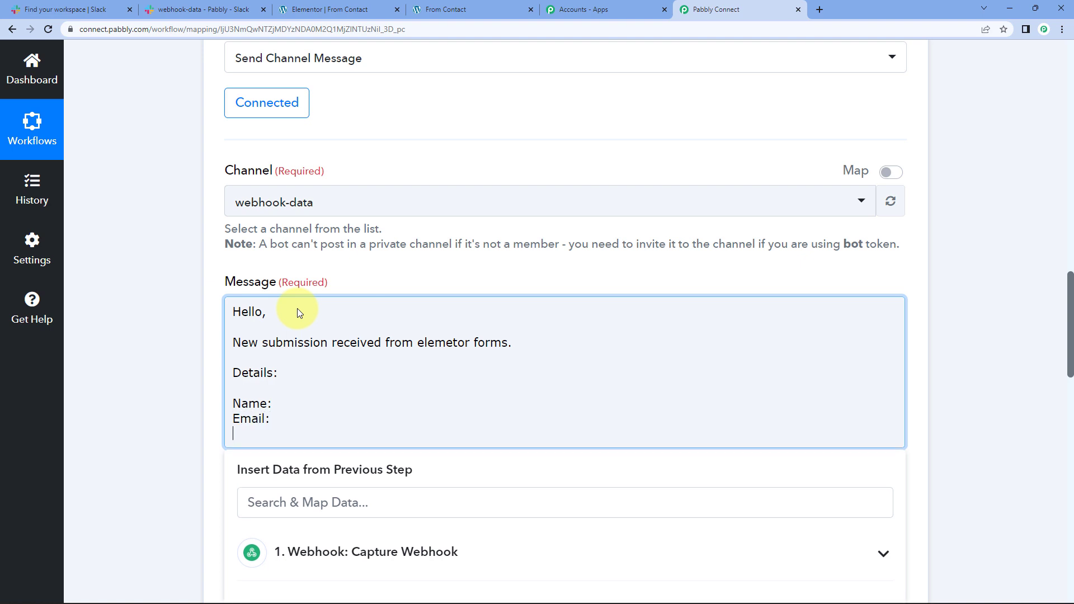
type("Phone:")
key("Return")
type("Message:")
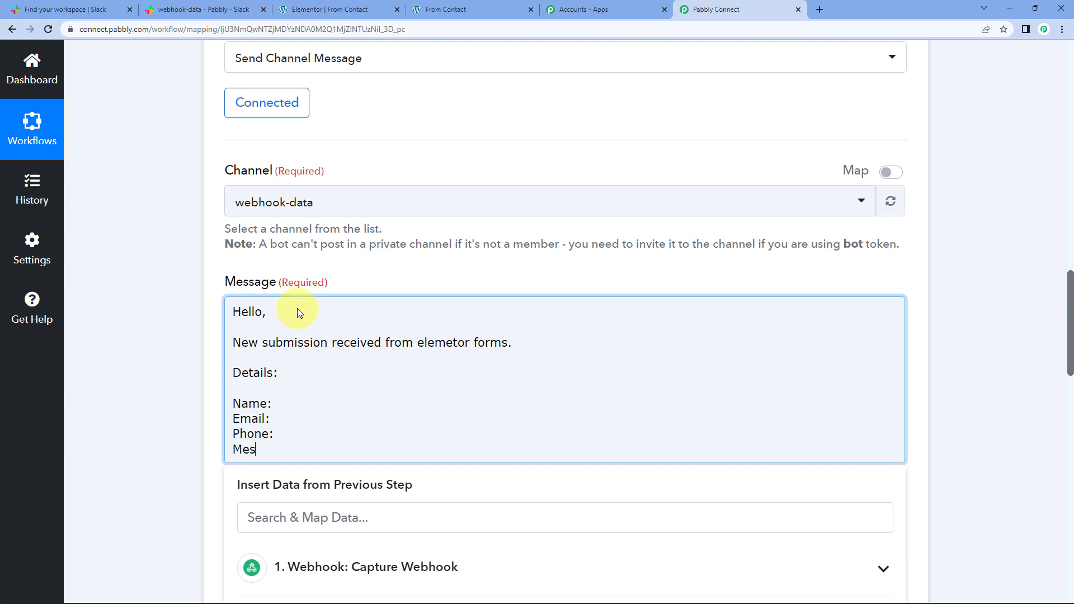
key("Return")
key("Return")
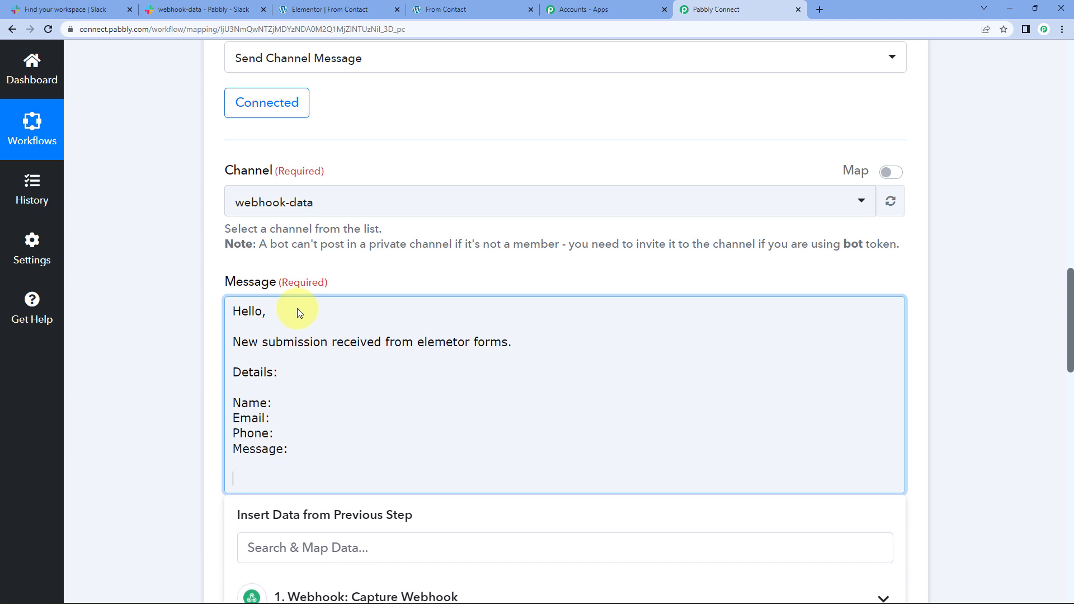
type("Thanks.")
Step: Correct 'elemetor' to 'elementor' and review the finished message text
left_click(453, 342)
type("n")
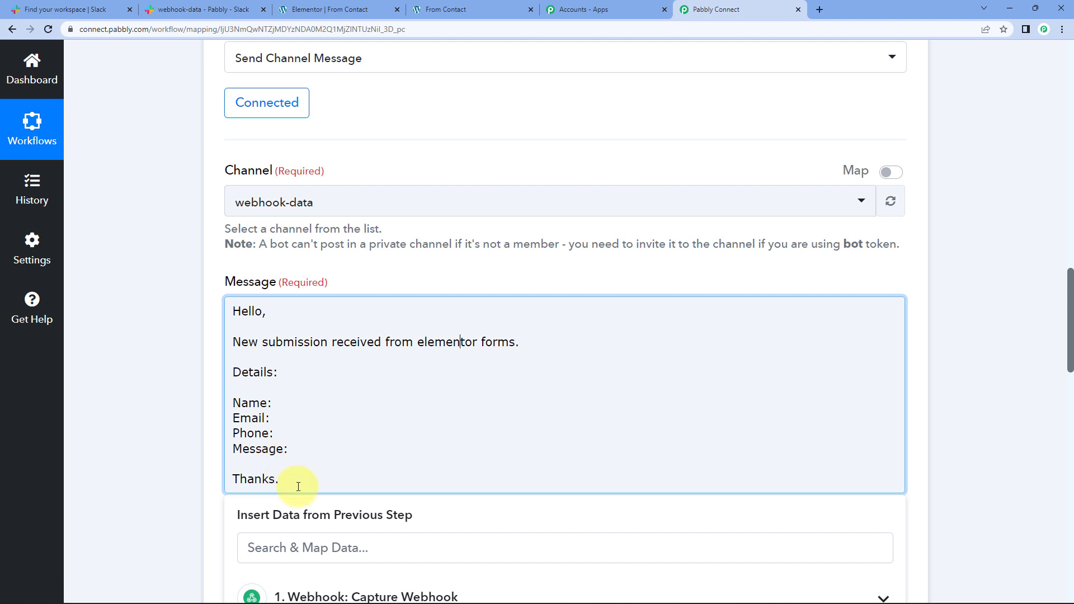
left_click_drag(281, 480, 201, 313)
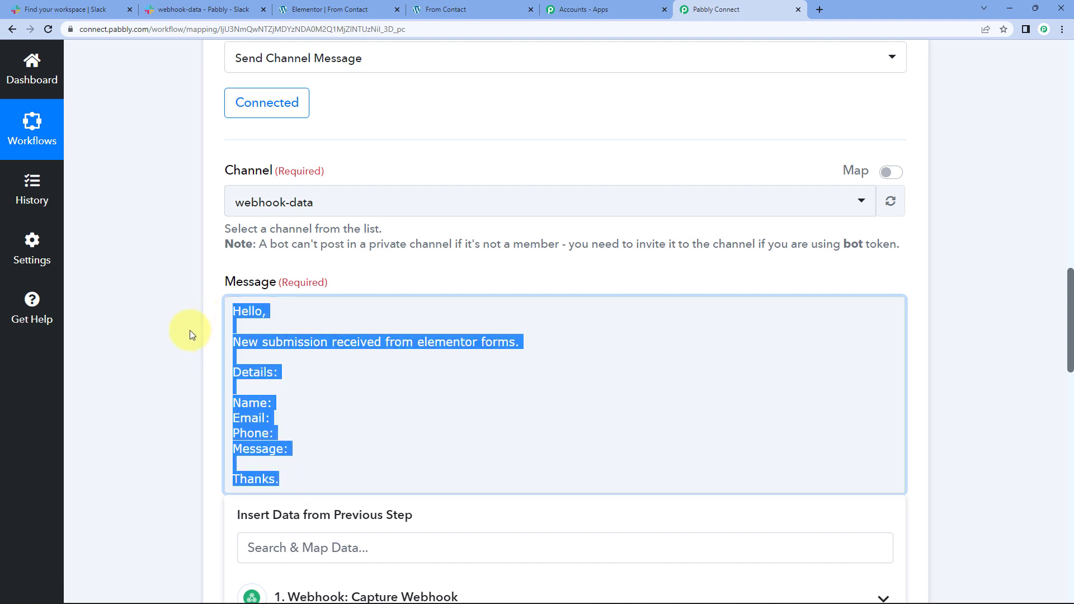
left_click(190, 330)
left_click(253, 372)
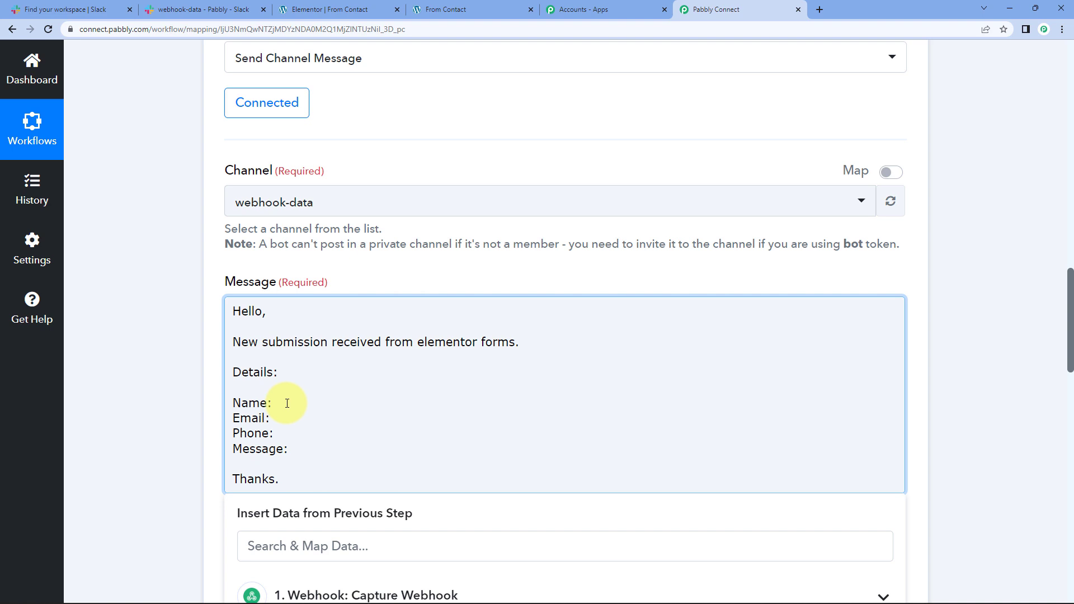
left_click_drag(242, 312, 287, 484)
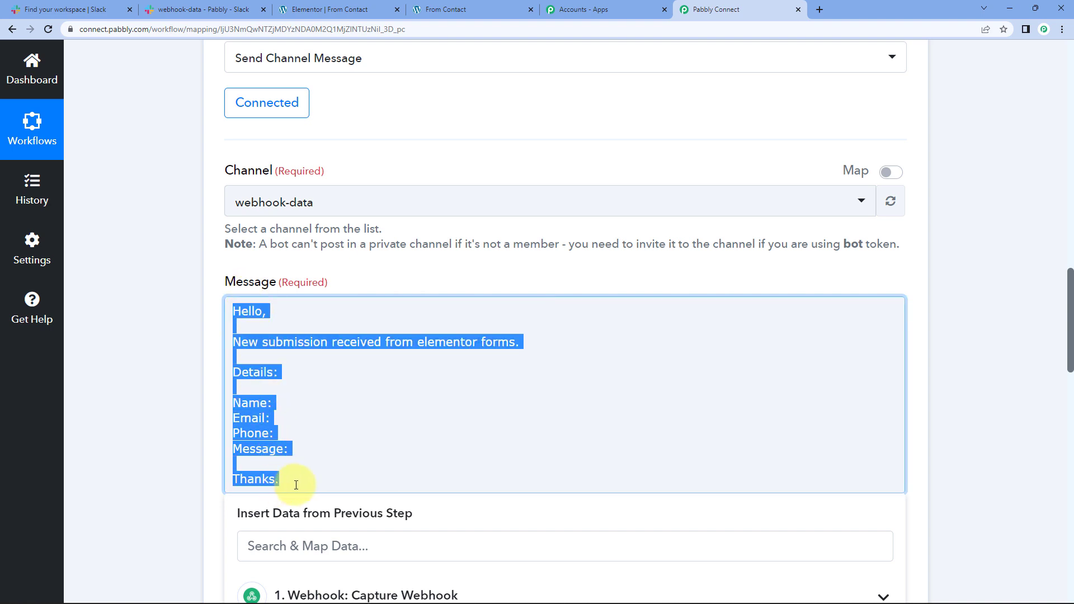
left_click(143, 388)
left_click(297, 342)
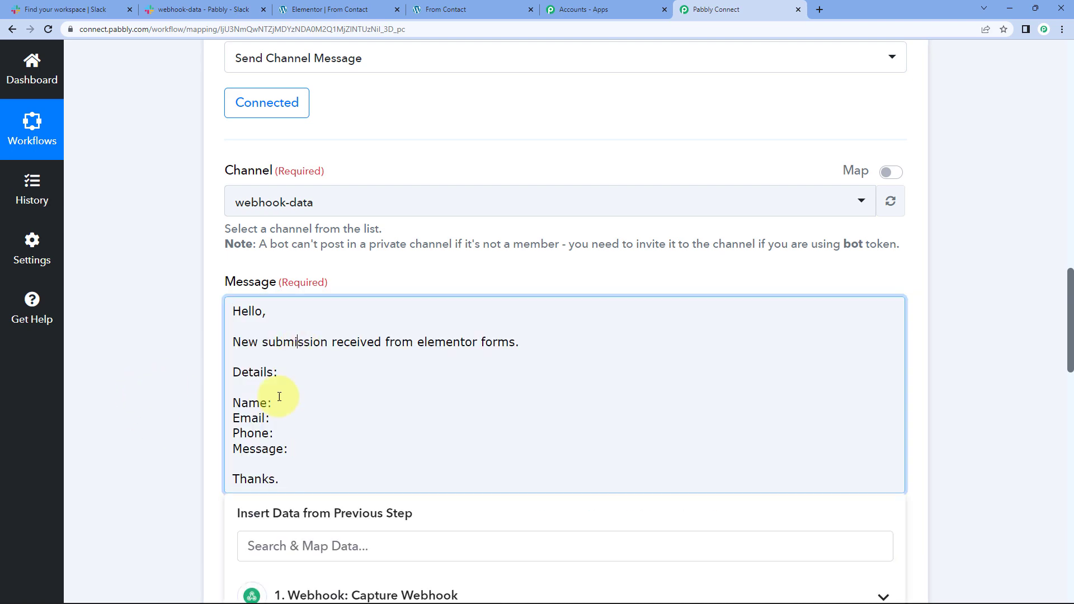
scroll(194, 365, "up", 10)
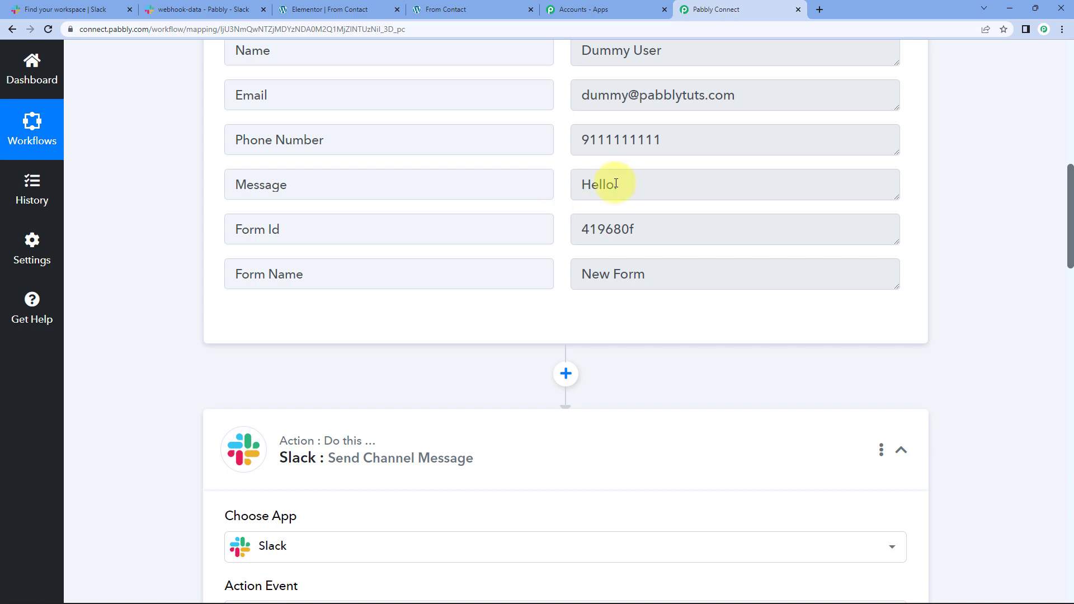
double_click(616, 184)
scroll(178, 313, "down", 10)
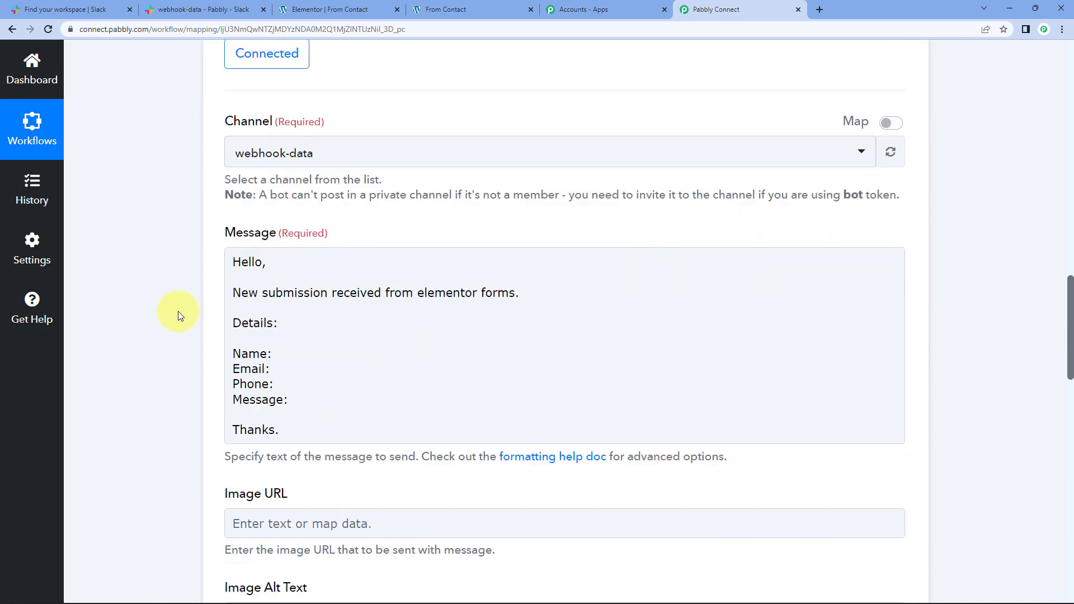
left_click(285, 348)
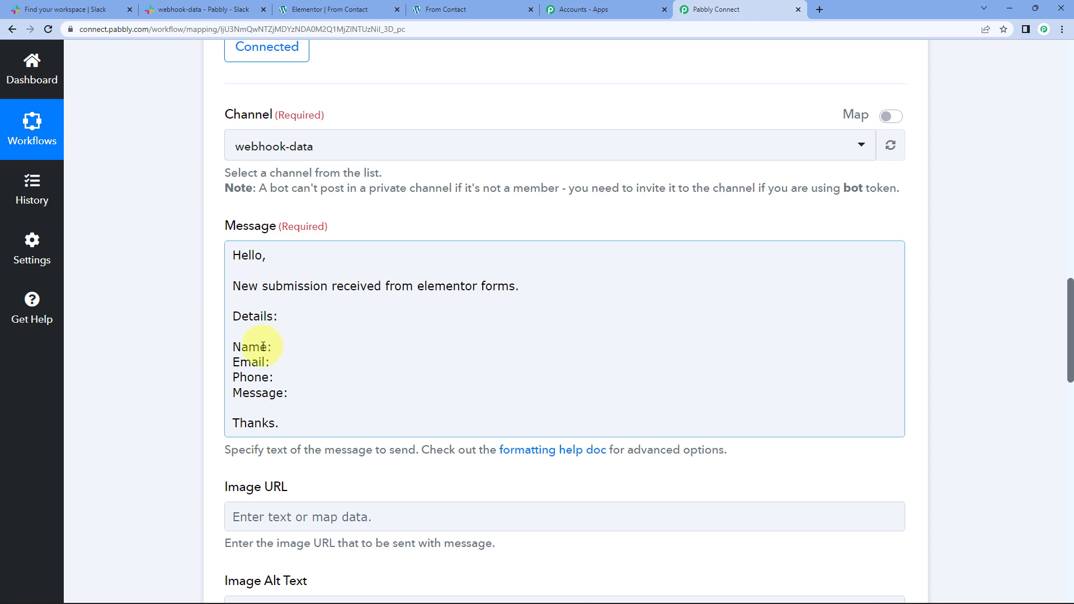
left_click(282, 355)
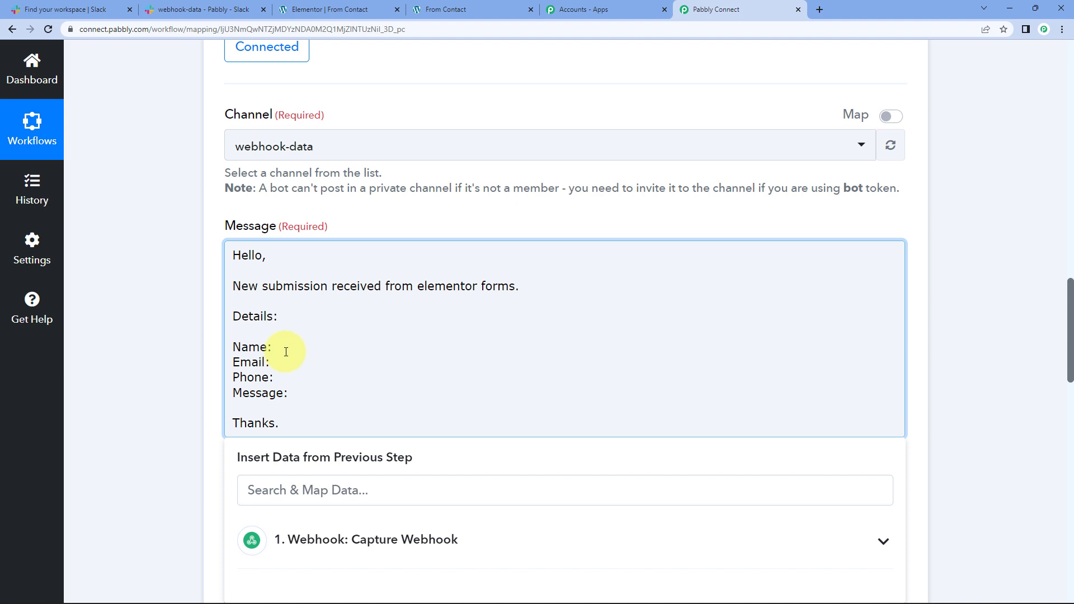
Step: Map the captured webhook Name and Email values after the Name: and Email: labels
scroll(185, 353, "down", 2)
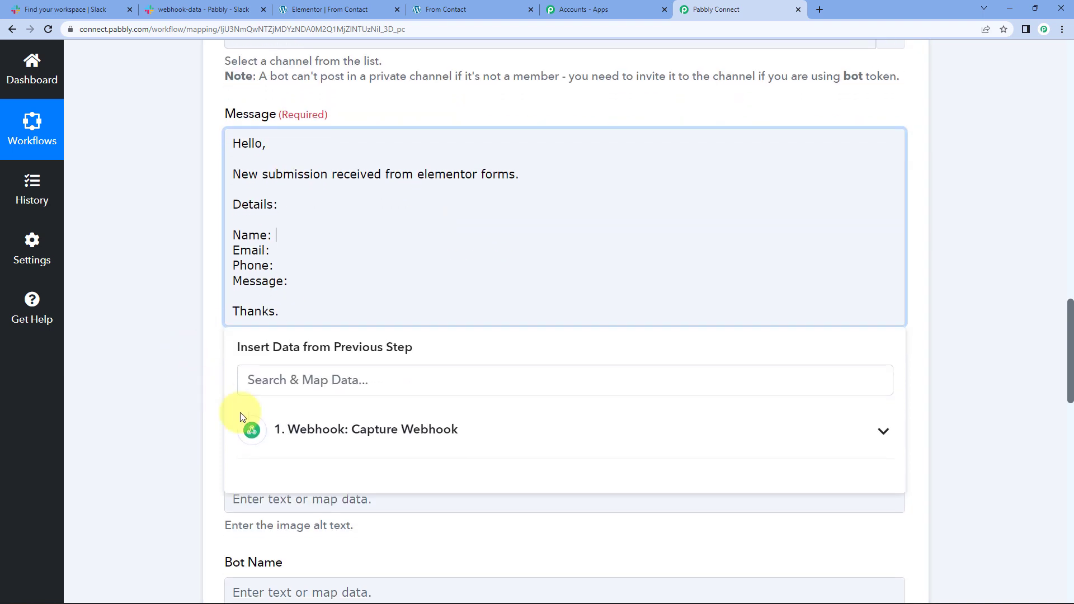
left_click(349, 448)
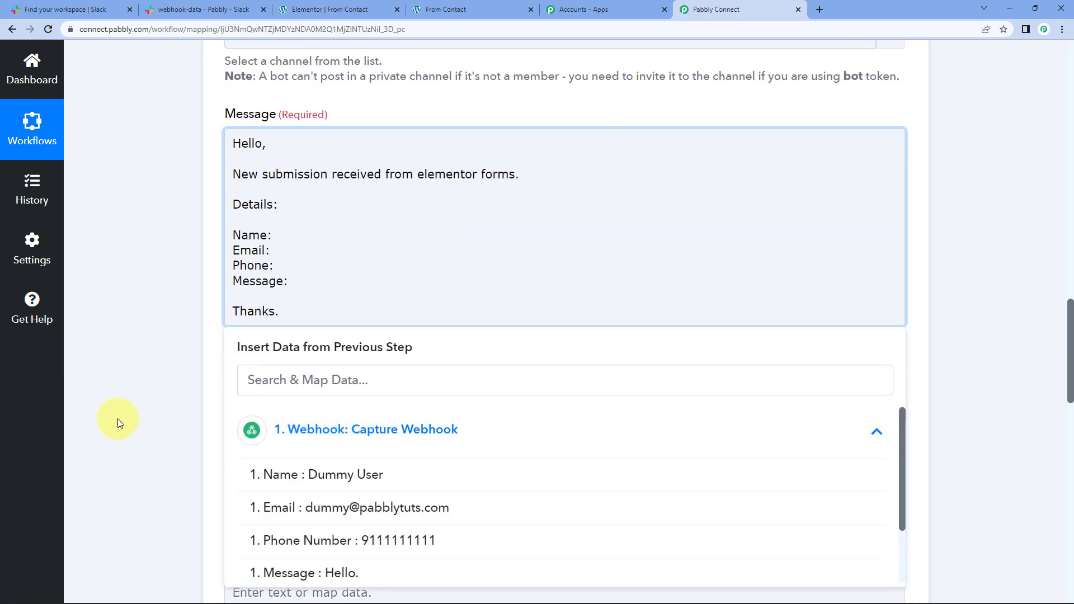
left_click(386, 476)
left_click(156, 240)
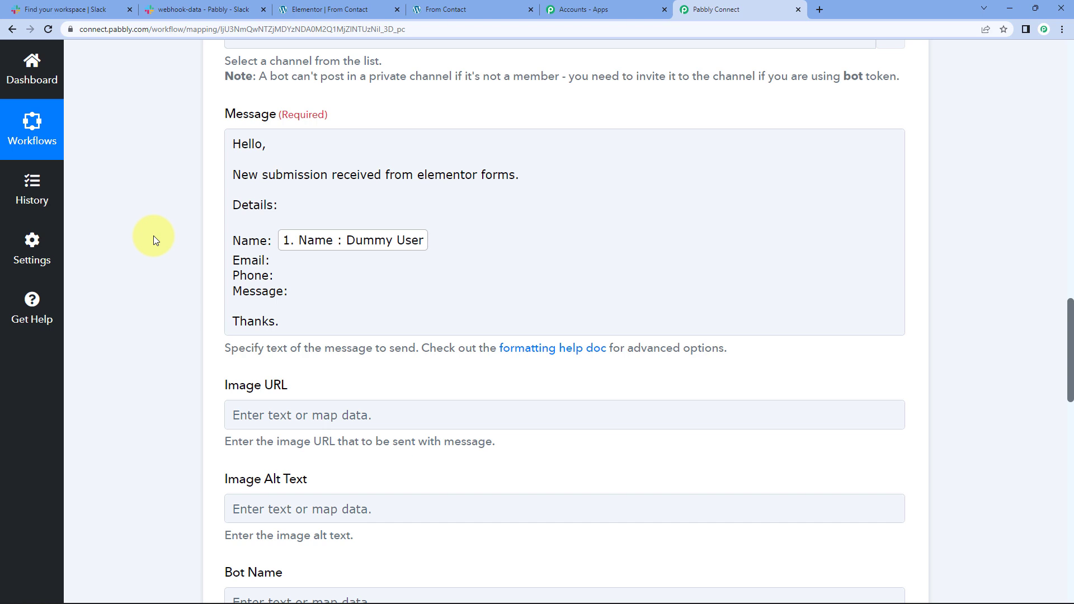
left_click(253, 241)
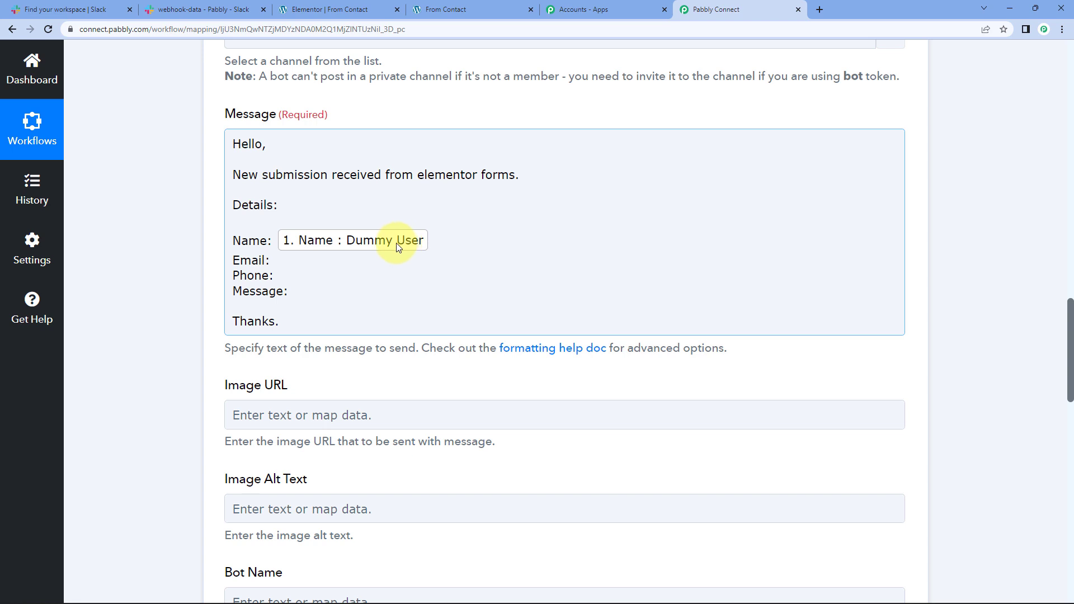
left_click(282, 264)
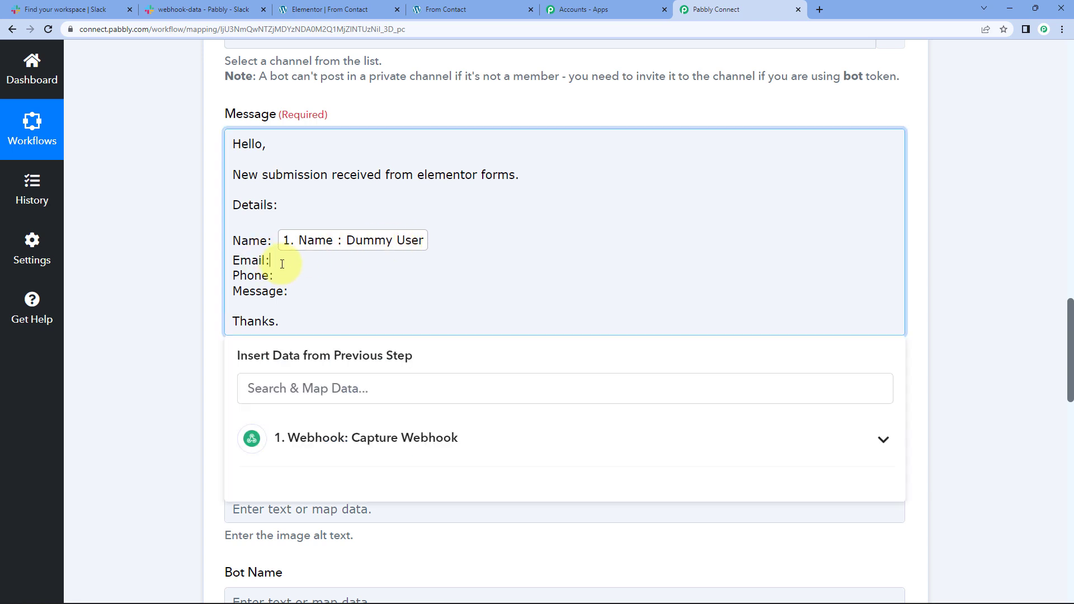
left_click(309, 437)
left_click(355, 515)
Step: Map the captured Phone Number and Message values after the Phone: and Message: labels
left_click(288, 285)
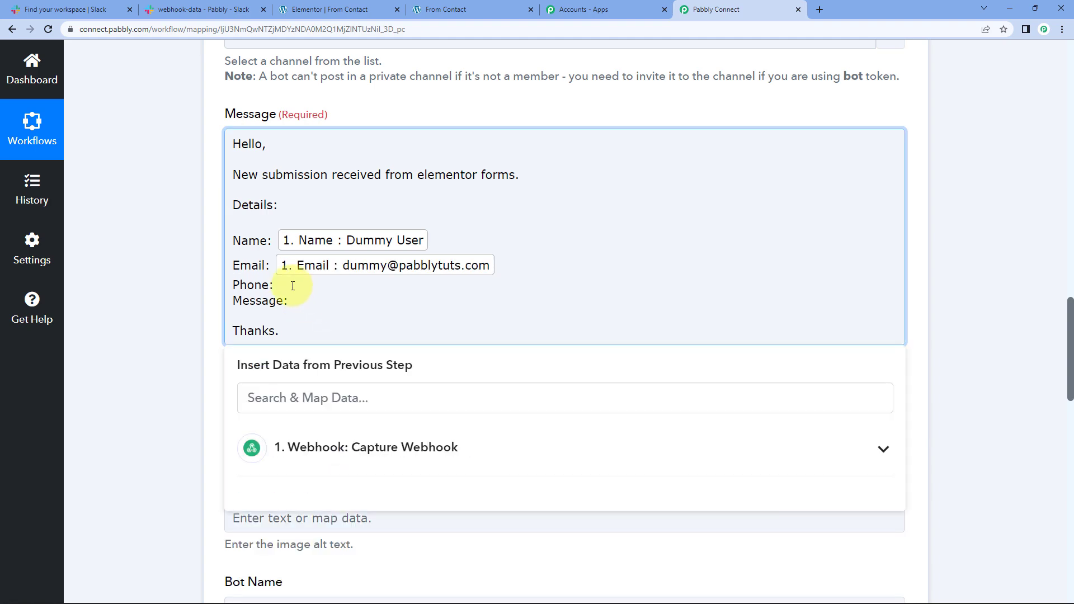
left_click(312, 444)
scroll(192, 426, "down", 2)
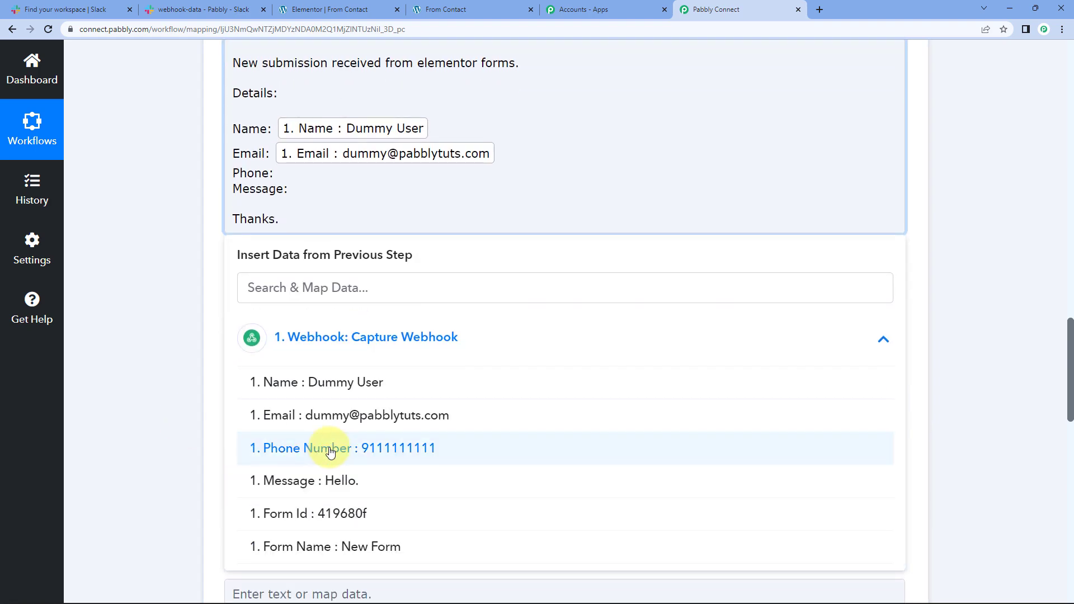
left_click(270, 448)
left_click(293, 197)
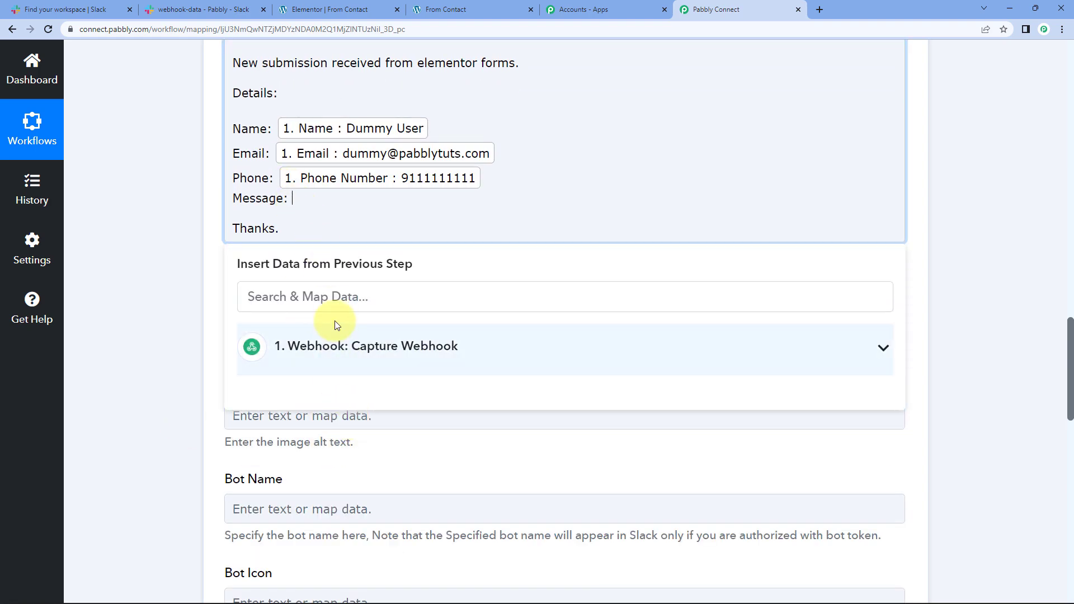
left_click(307, 195)
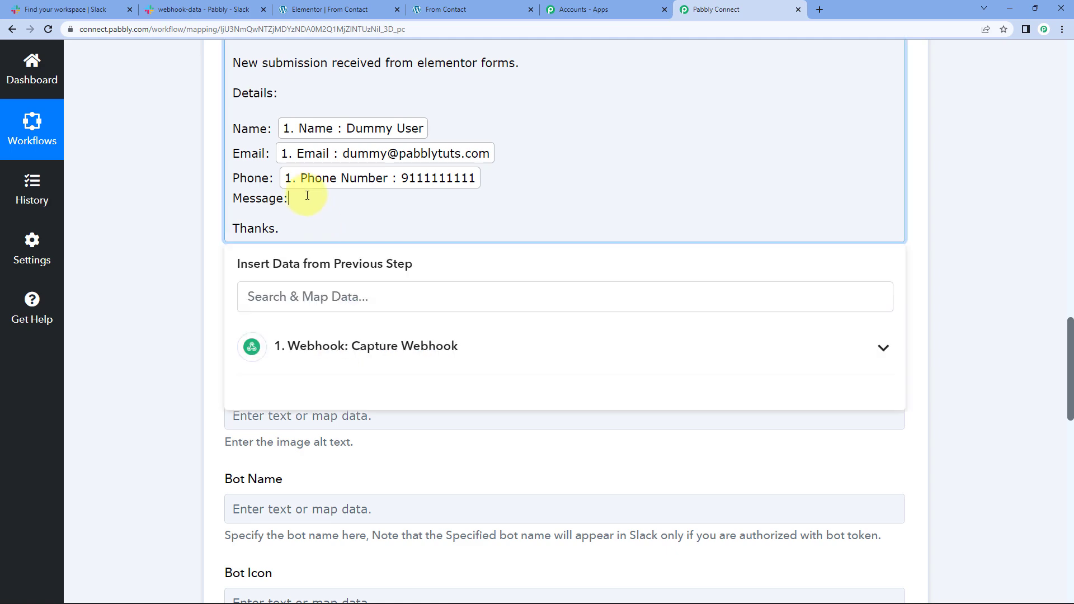
left_click(347, 346)
left_click(330, 495)
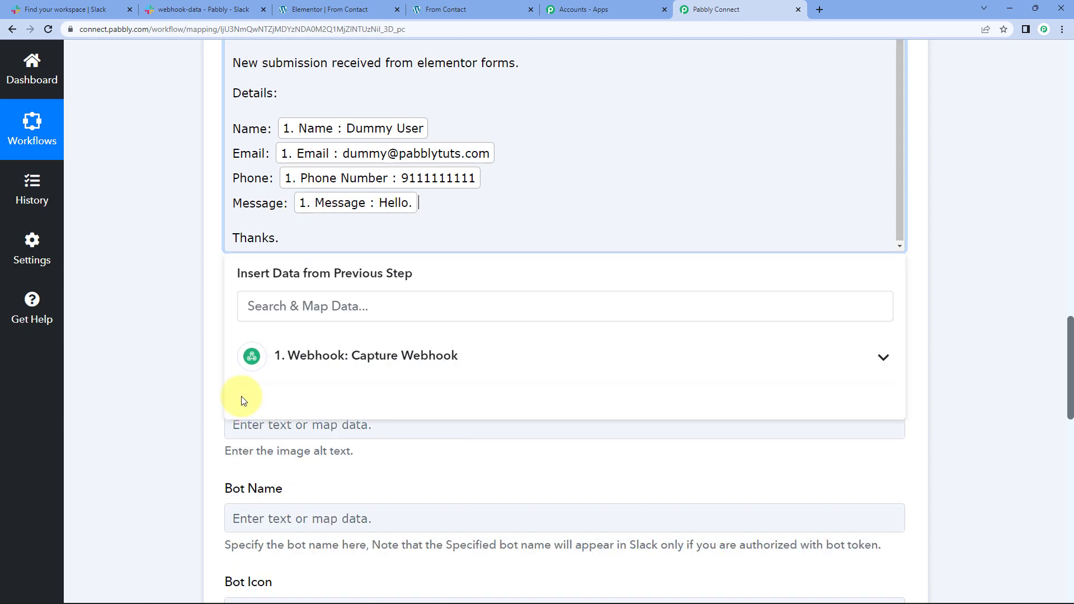
scroll(156, 273, "down", 7)
scroll(155, 273, "down", 7)
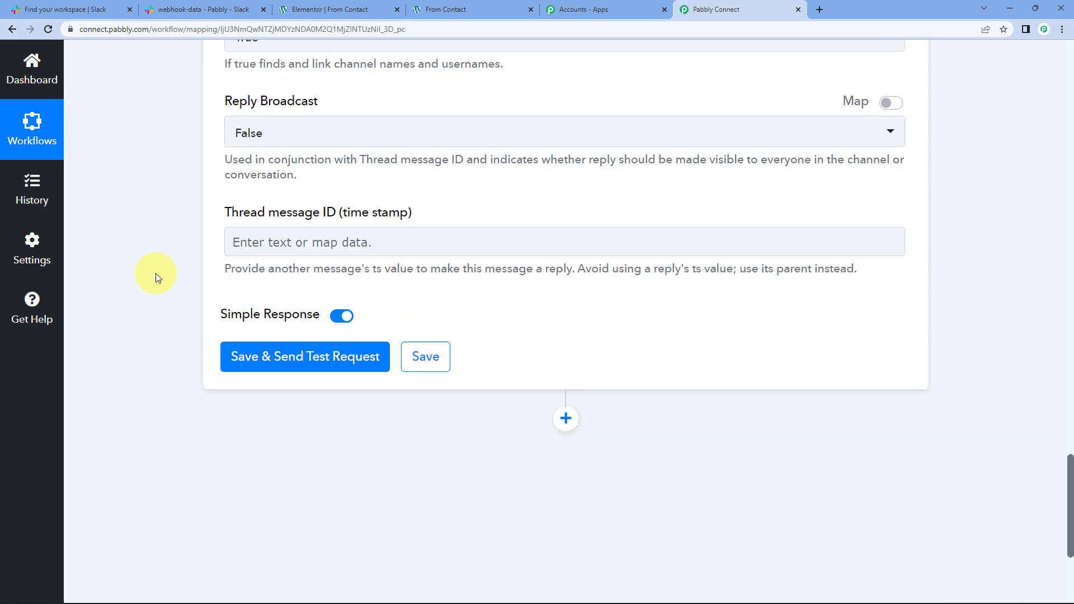
Step: Send a test request and confirm the message arrives in Slack's webhook-data channel
left_click(194, 10)
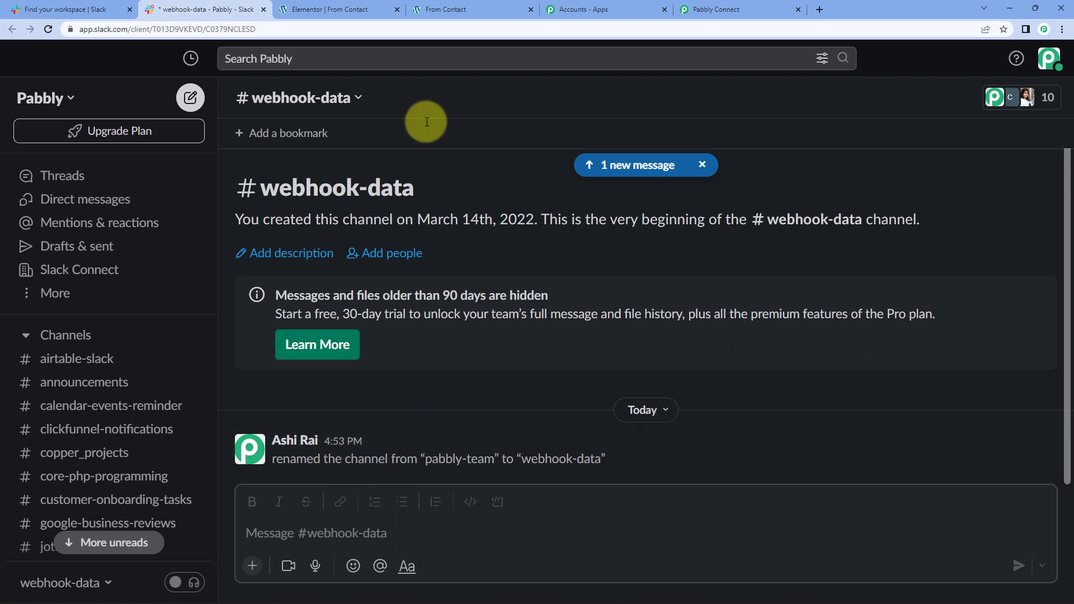
left_click(702, 6)
left_click(256, 300)
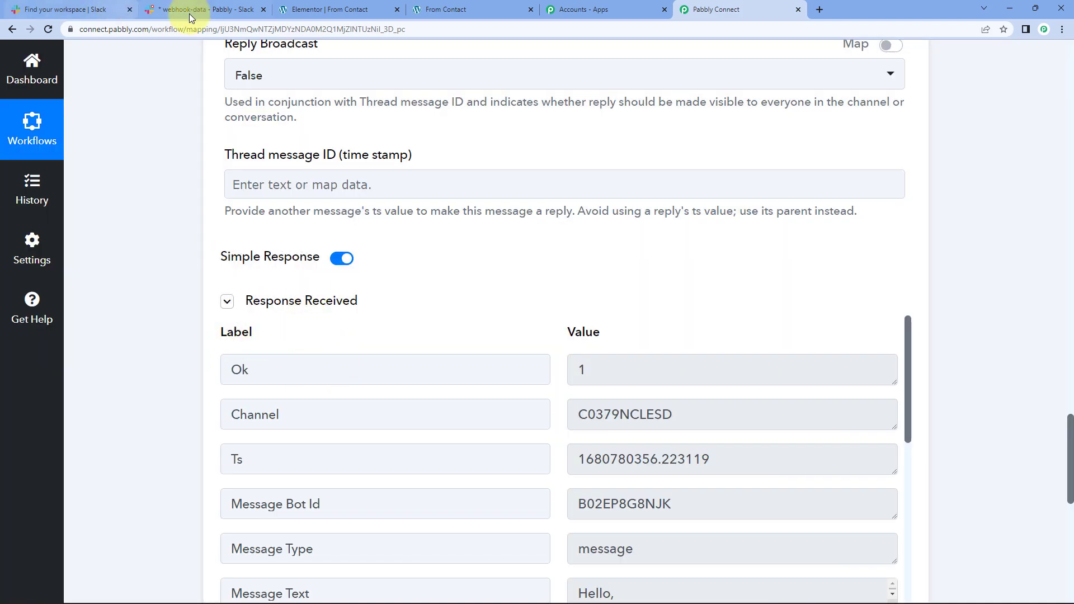
left_click(206, 10)
left_click_drag(273, 294, 298, 317)
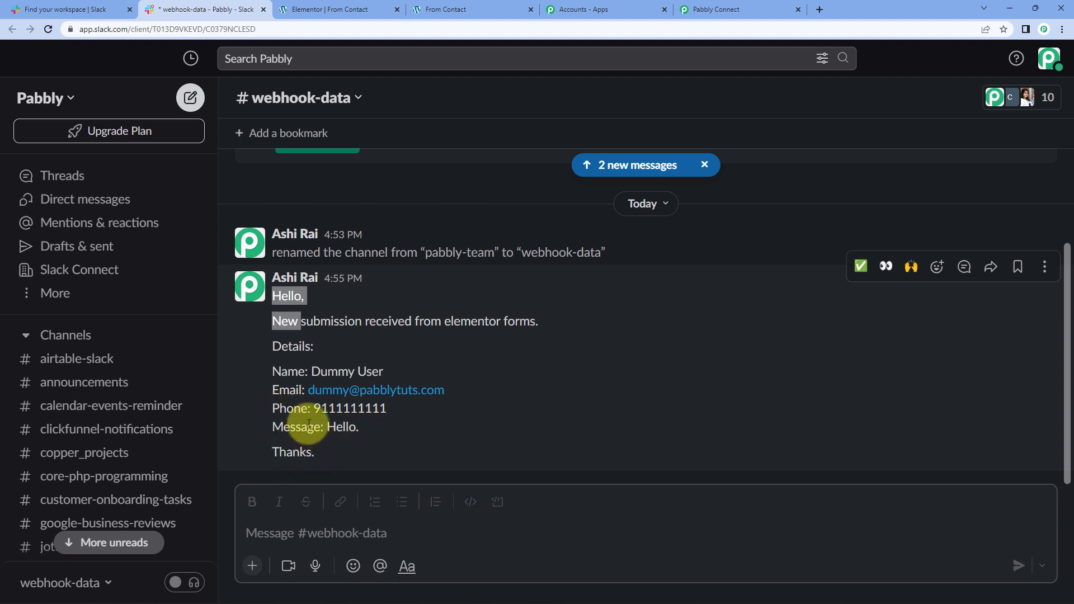
Step: Save the Slack action step and acknowledge the data saved confirmation
left_click(713, 9)
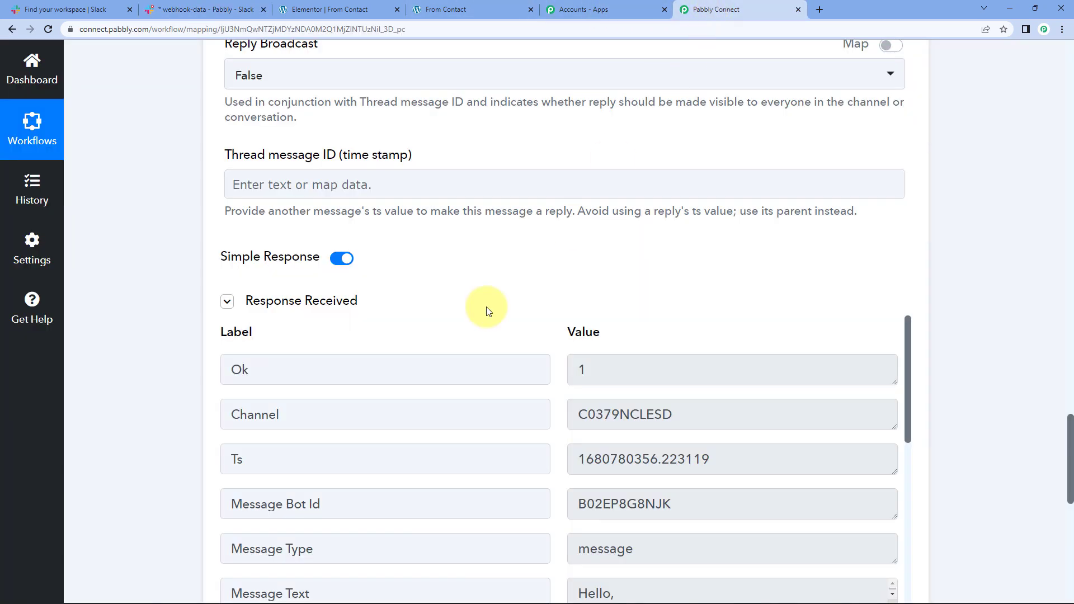
scroll(152, 321, "down", 8)
left_click(432, 311)
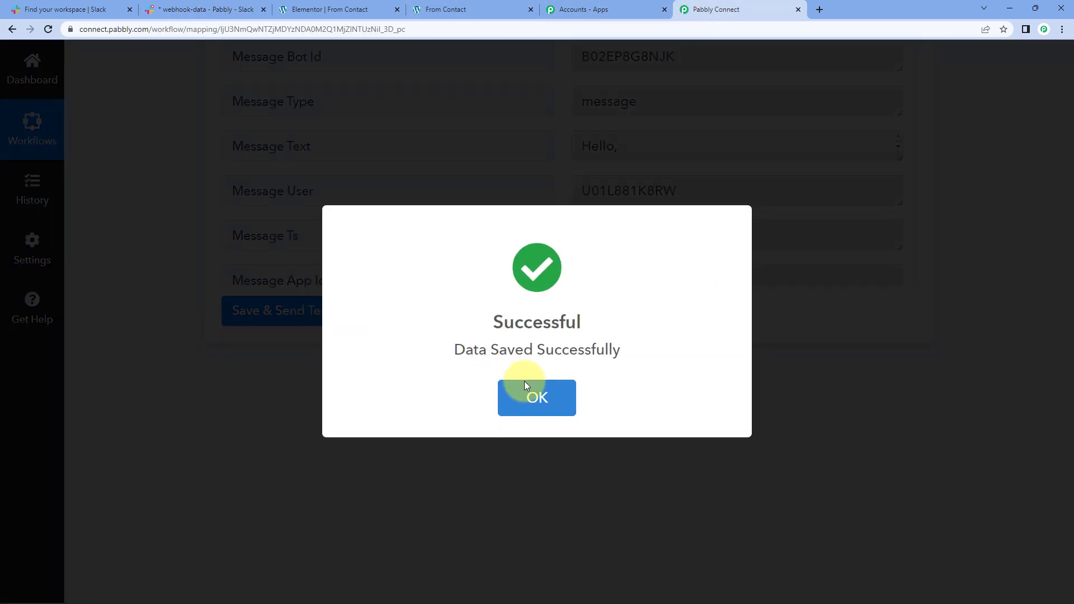
left_click(520, 388)
scroll(511, 384, "up", 10)
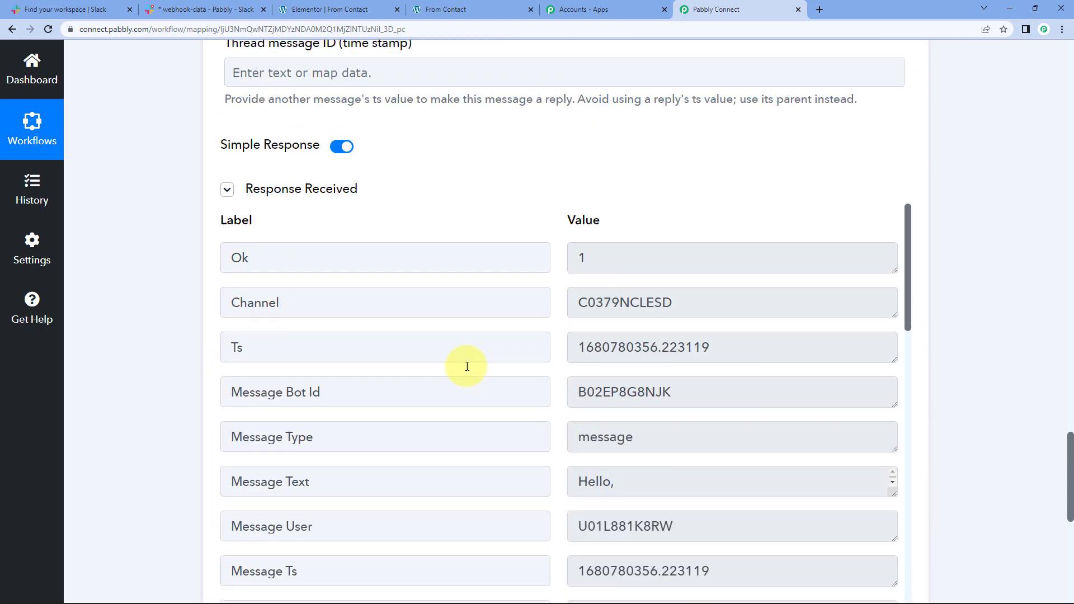
scroll(467, 358, "up", 15)
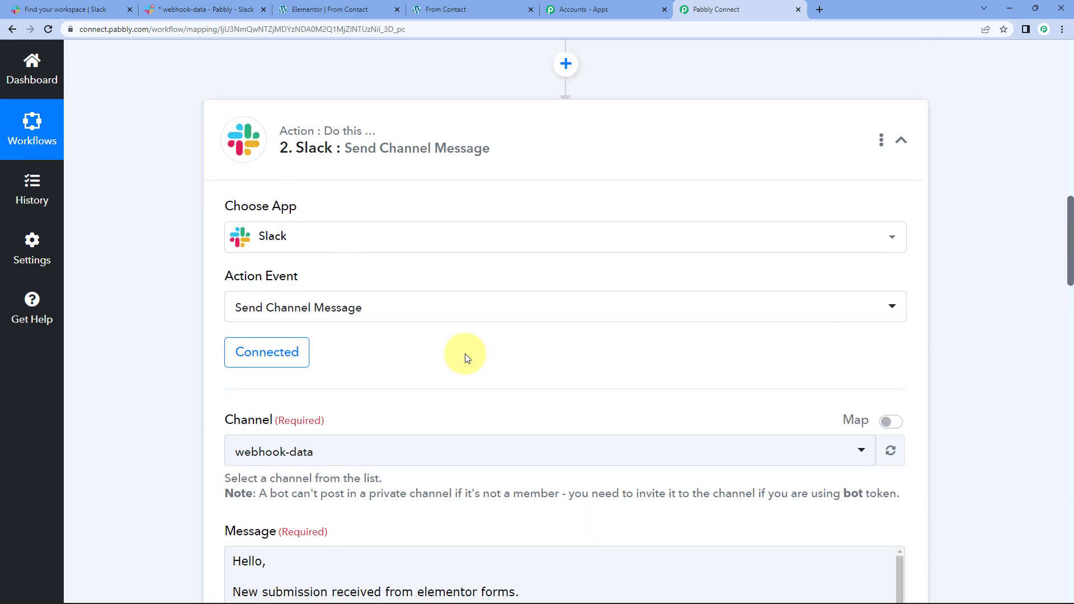
scroll(467, 355, "up", 10)
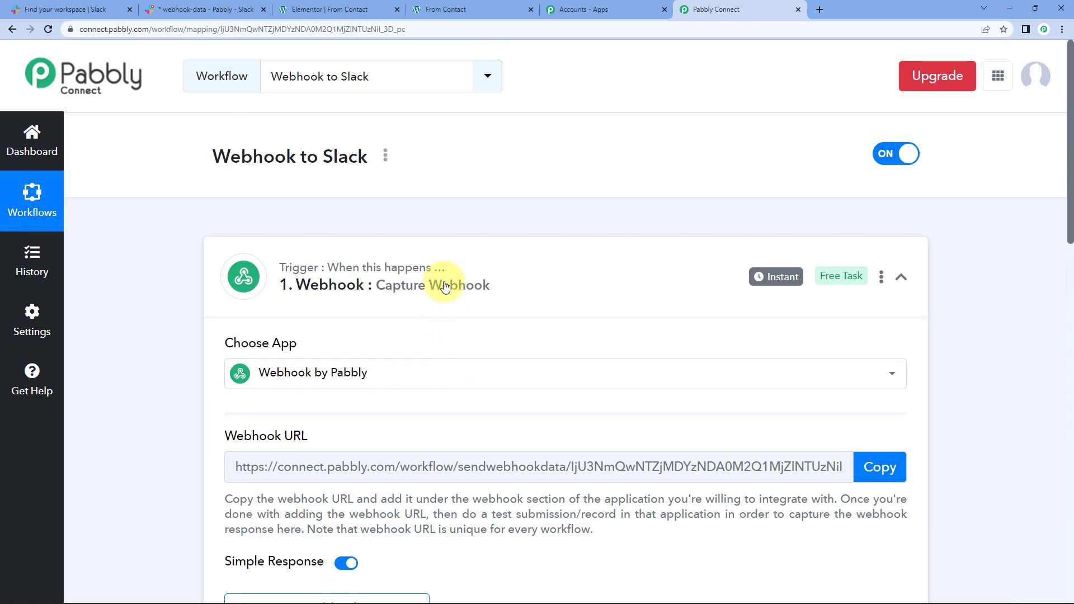
Step: Collapse the Webhook trigger card and recheck the mapped Name–Message lines in Slack
left_click(445, 286)
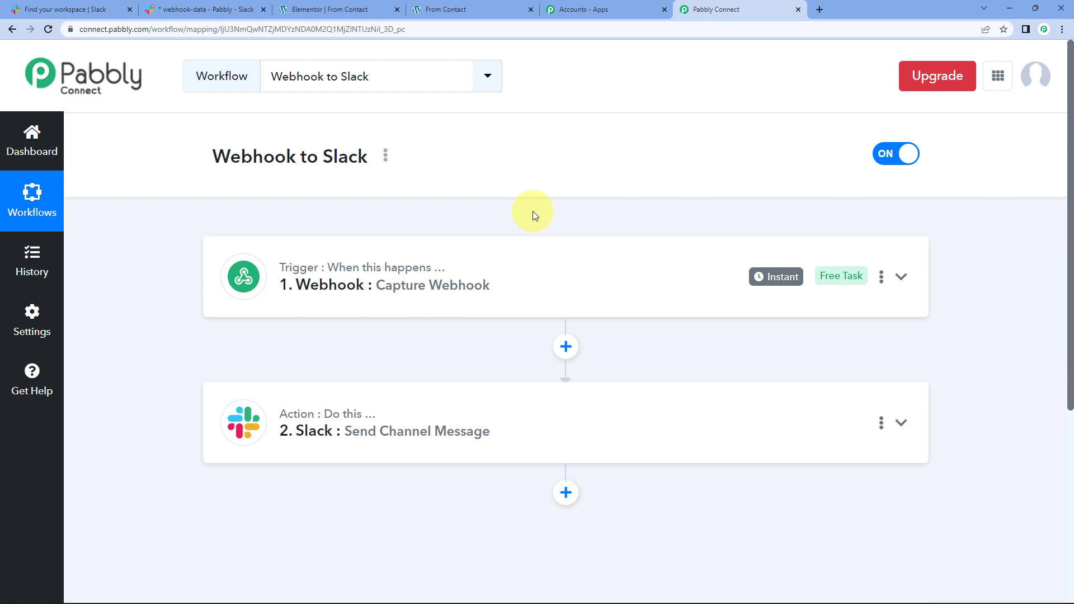
left_click(184, 12)
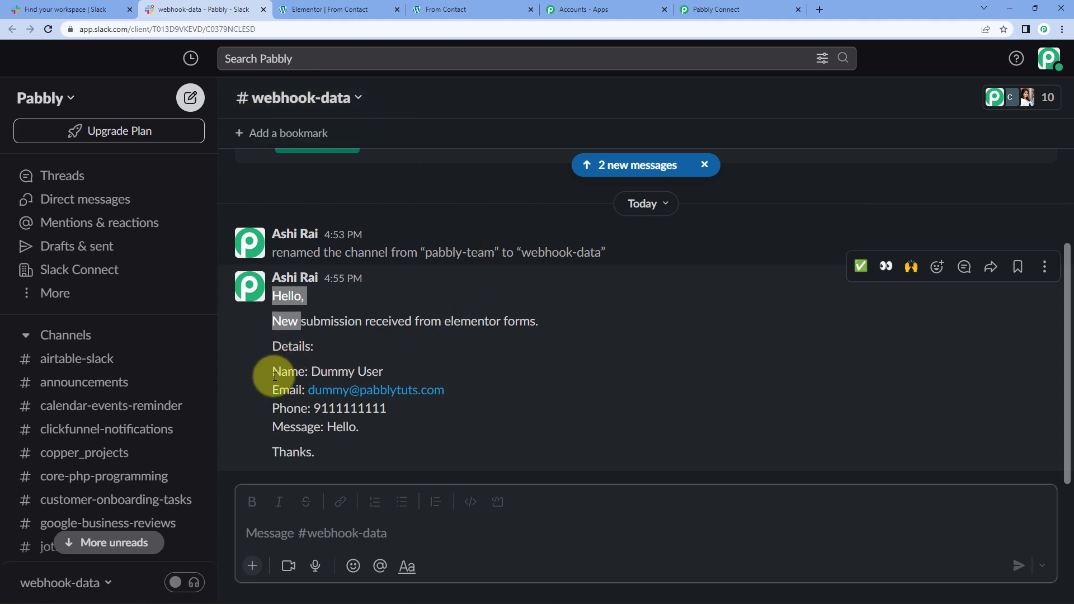
left_click_drag(272, 370, 370, 437)
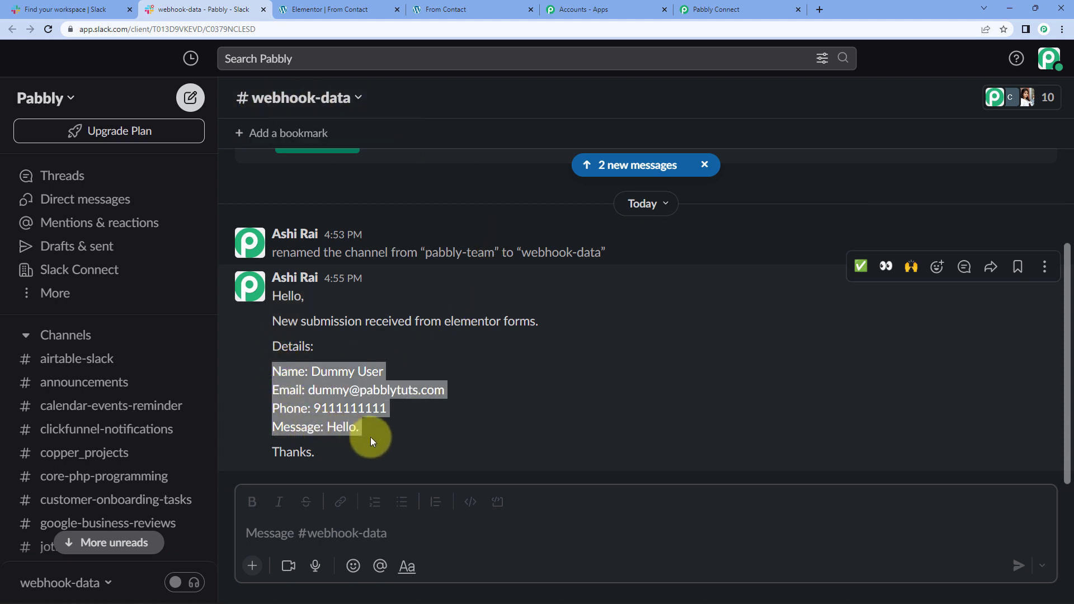
left_click(422, 440)
left_click(727, 9)
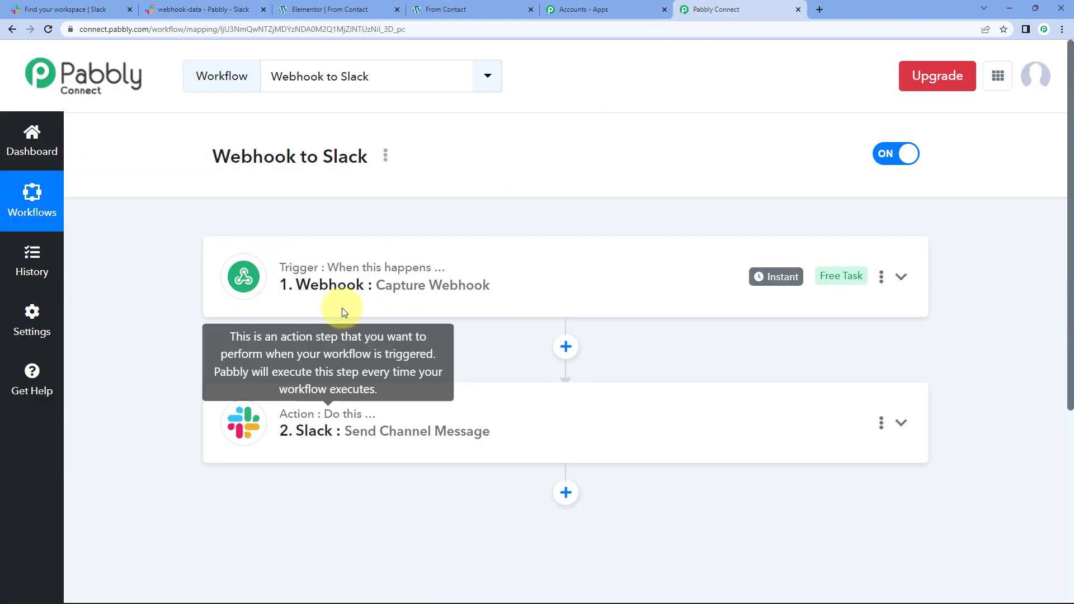